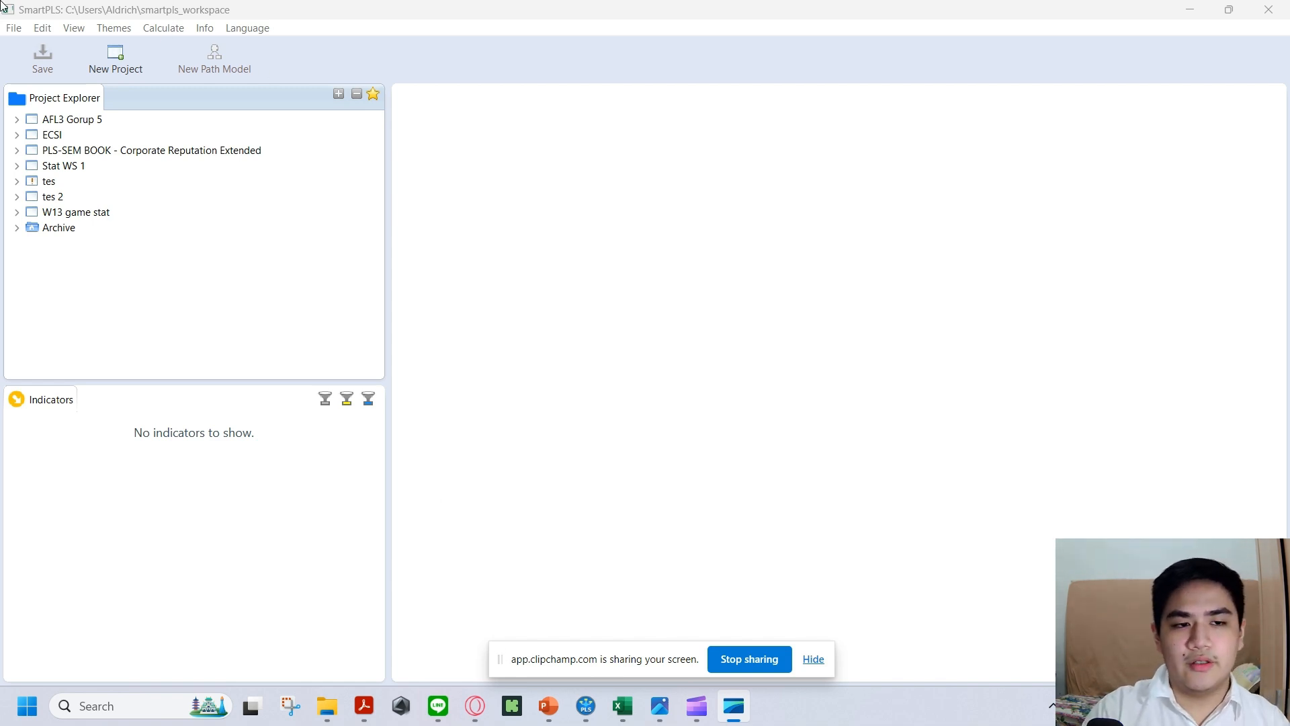
Create a new project named ALP followed by the project owner's first name.
left_click(199, 277)
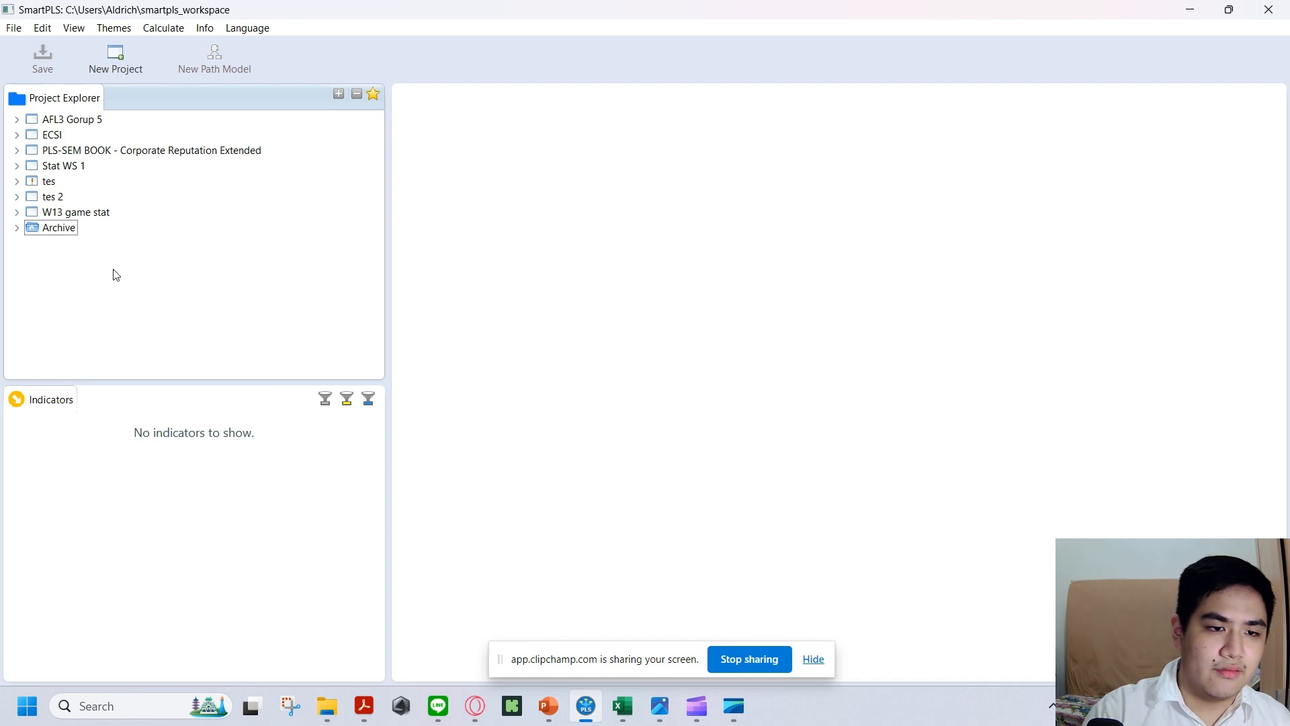
left_click(117, 57)
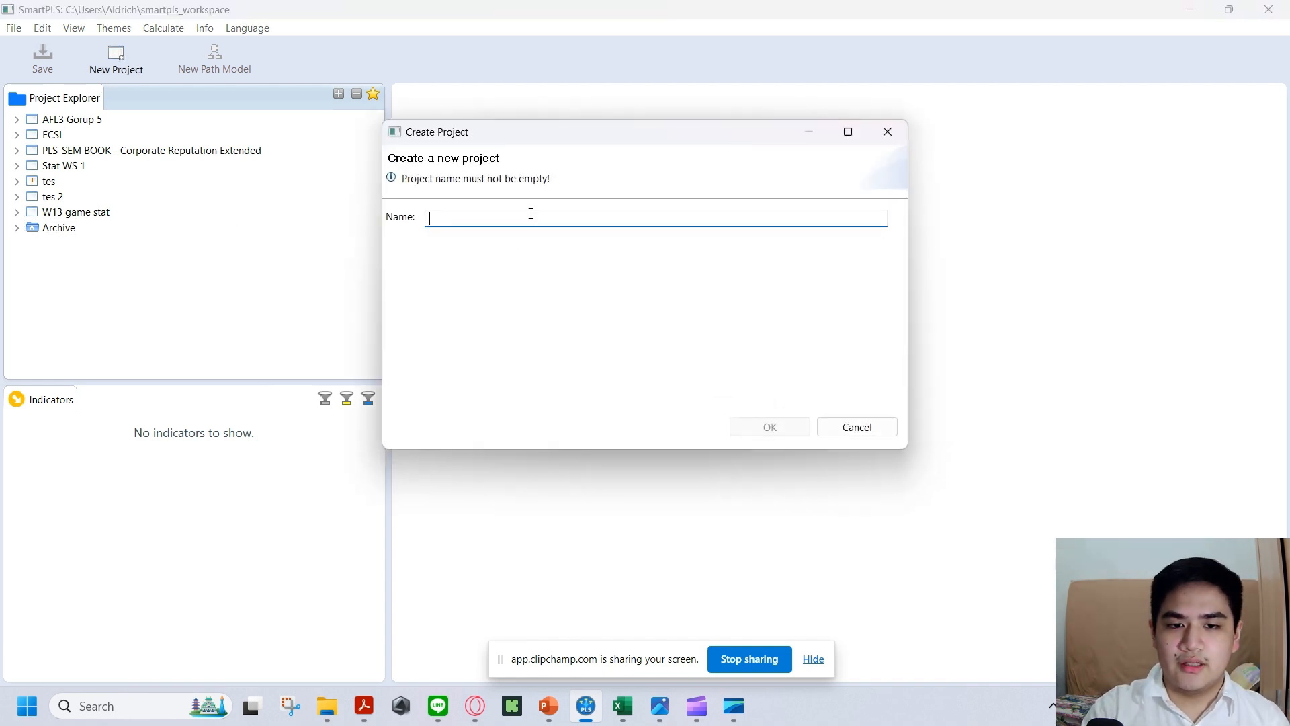
type("ALP Aldrich")
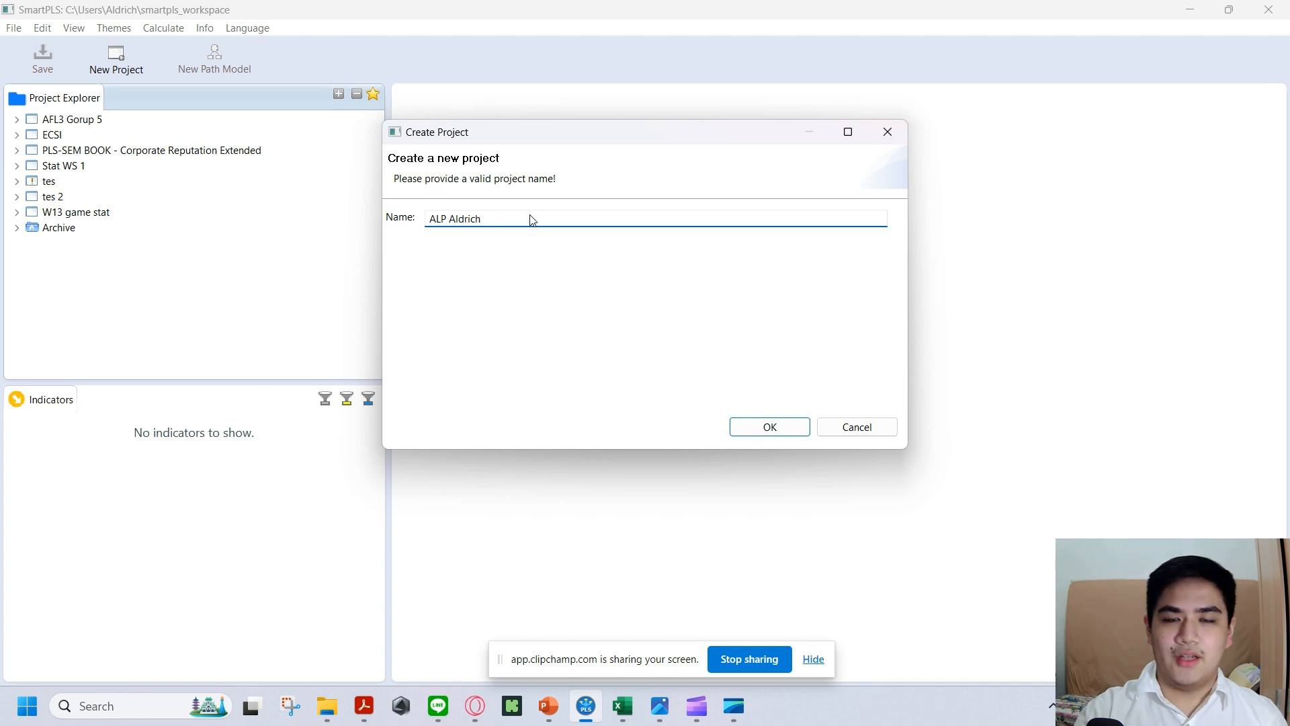
left_click(767, 427)
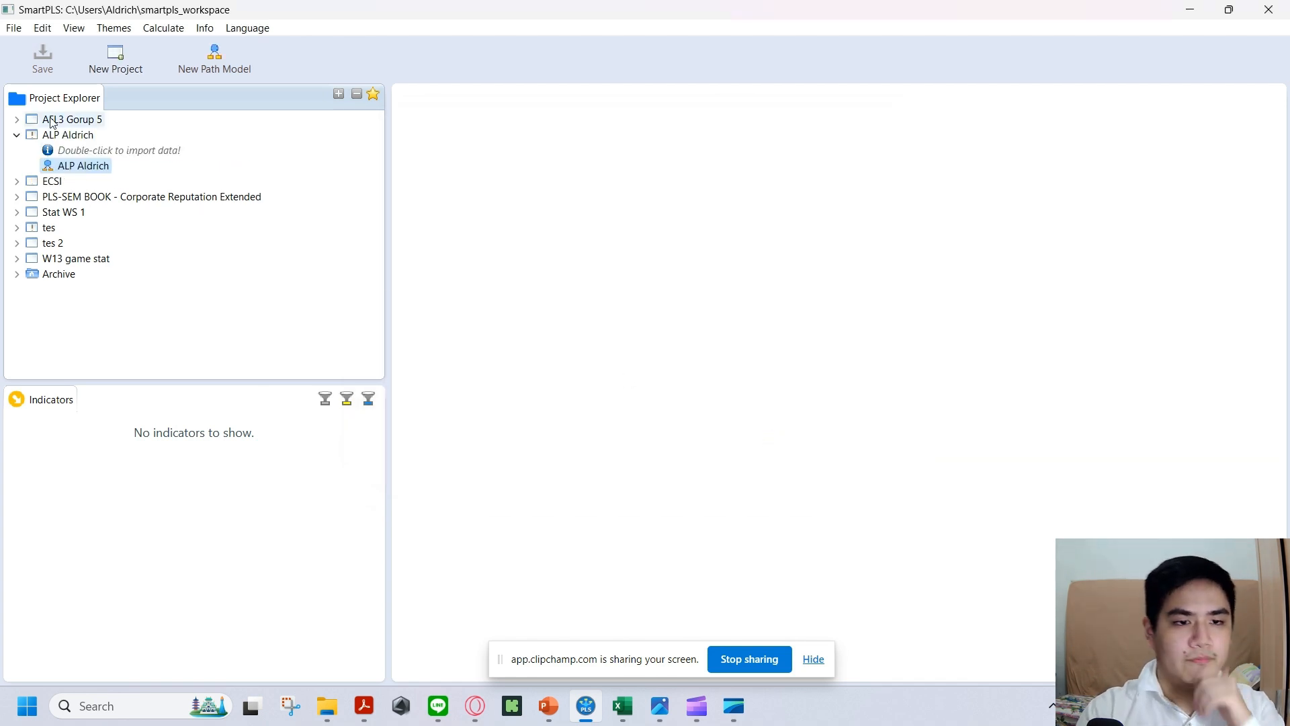
Import the Responses data file from the AFL3 folder into the new project and display its indicator correlations.
double_click(144, 152)
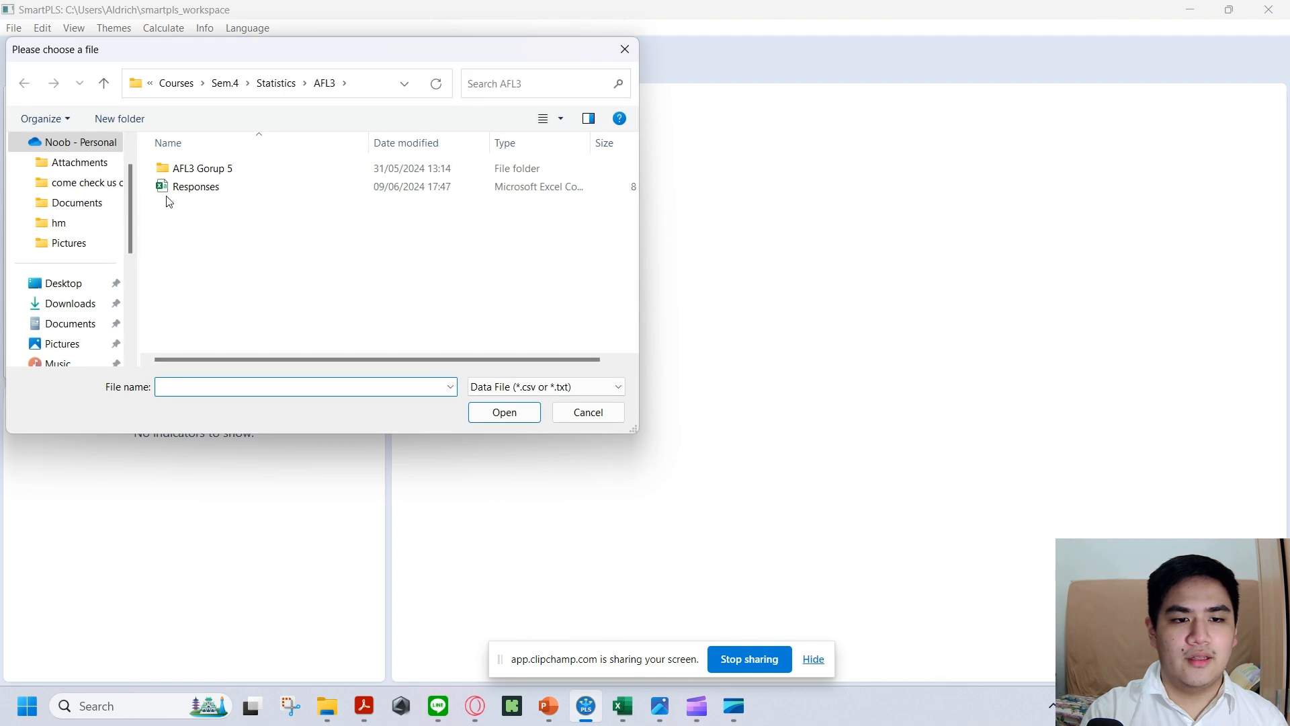
left_click(213, 193)
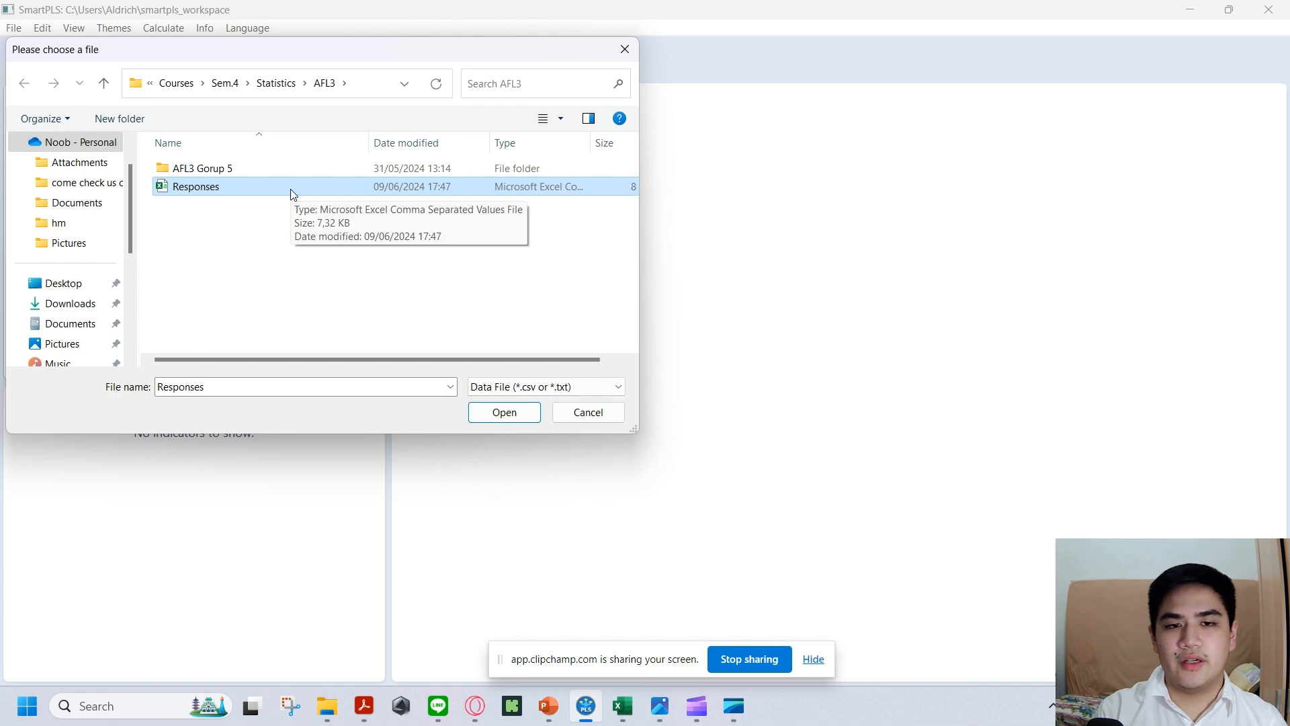
left_click(504, 412)
left_click(796, 427)
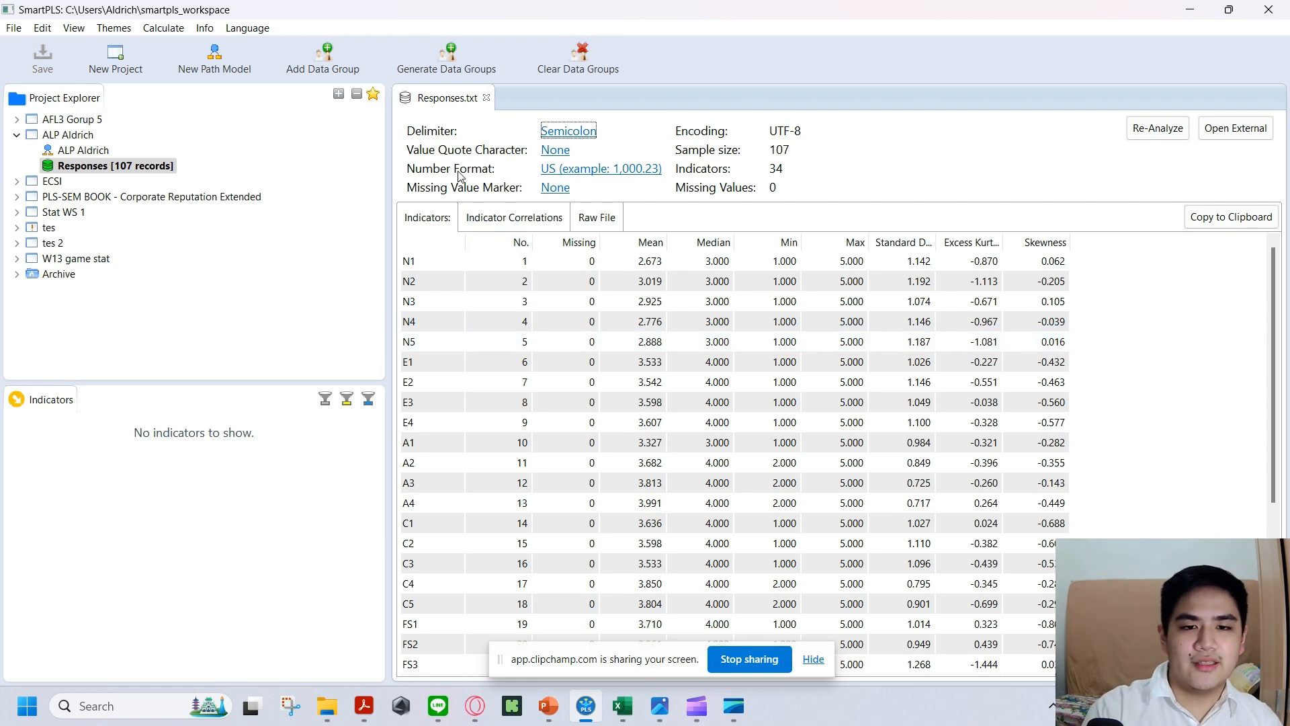
left_click(526, 217)
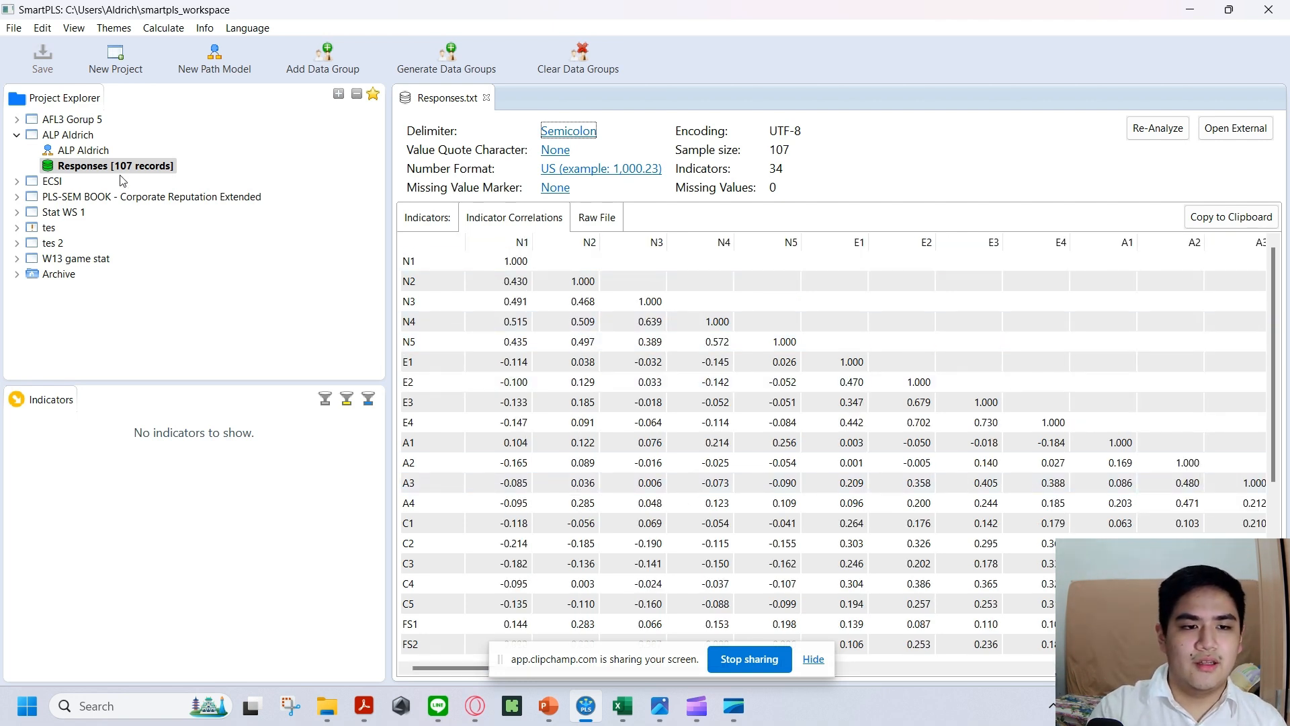
Open the new project's path model and add a latent variable in the upper left of the canvas with indicators N1 to N5.
left_click(98, 152)
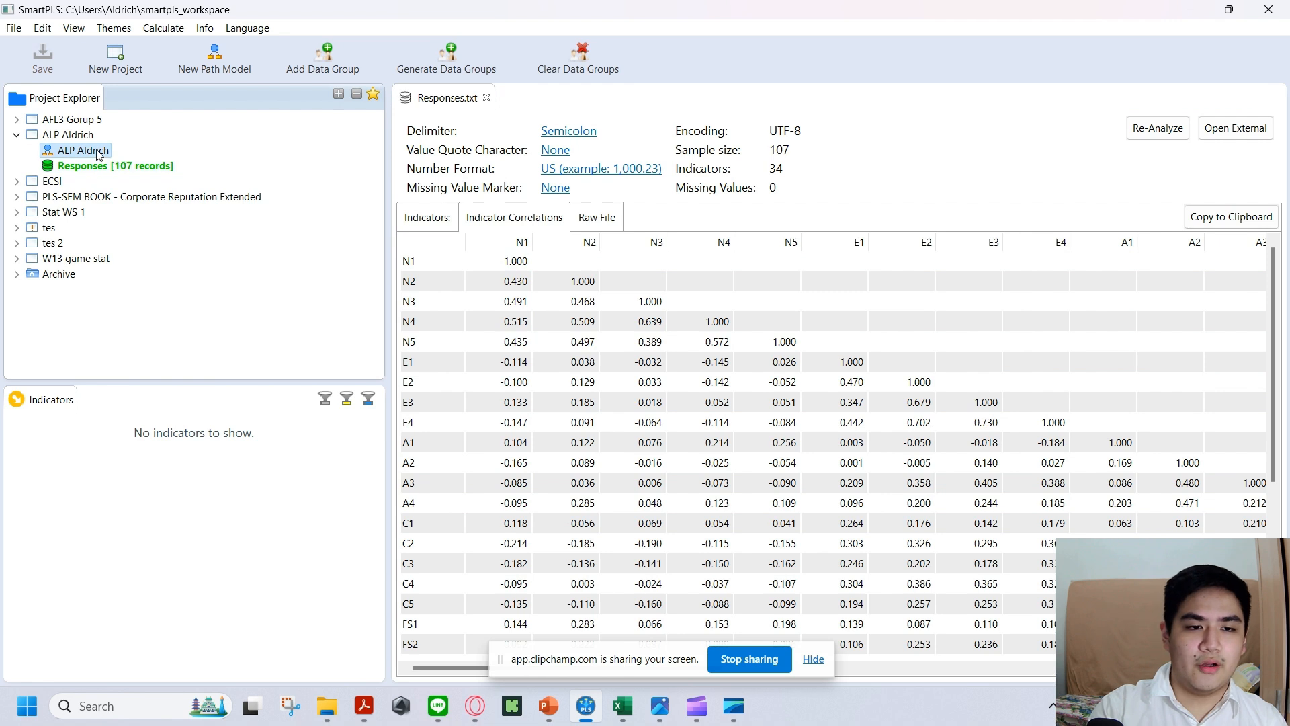
double_click(101, 151)
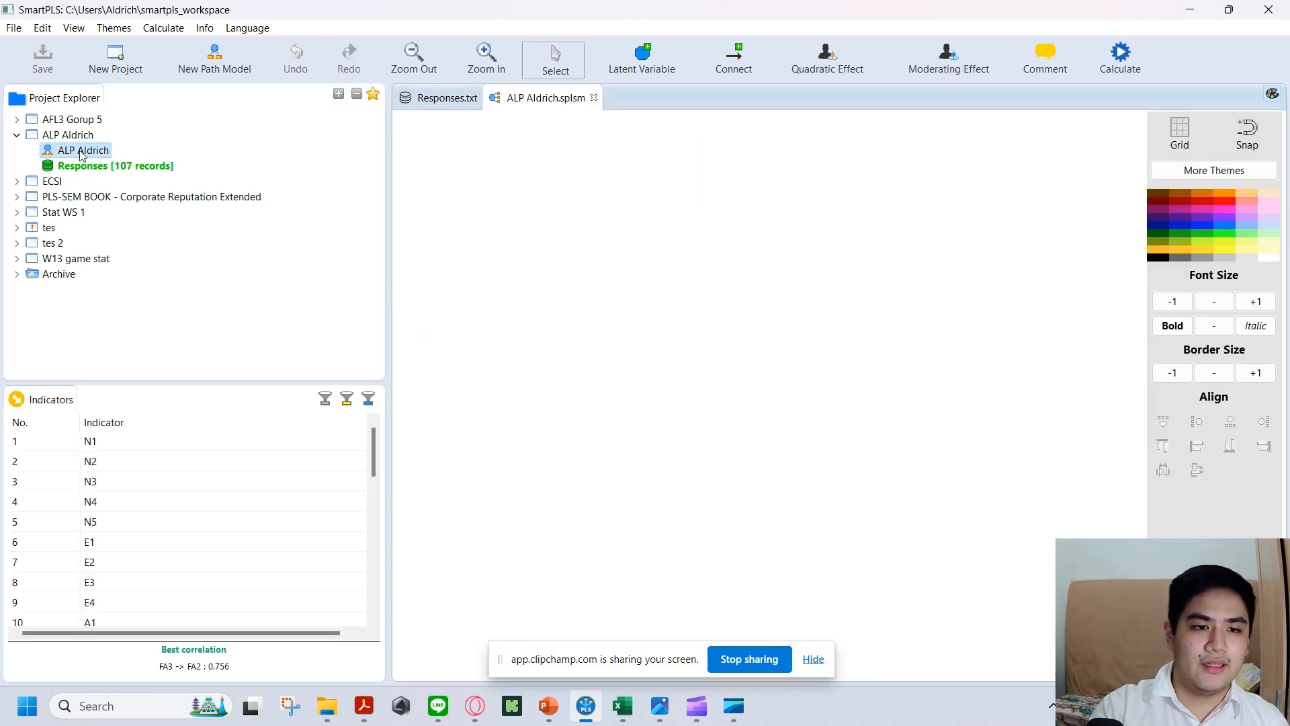
left_click(132, 440)
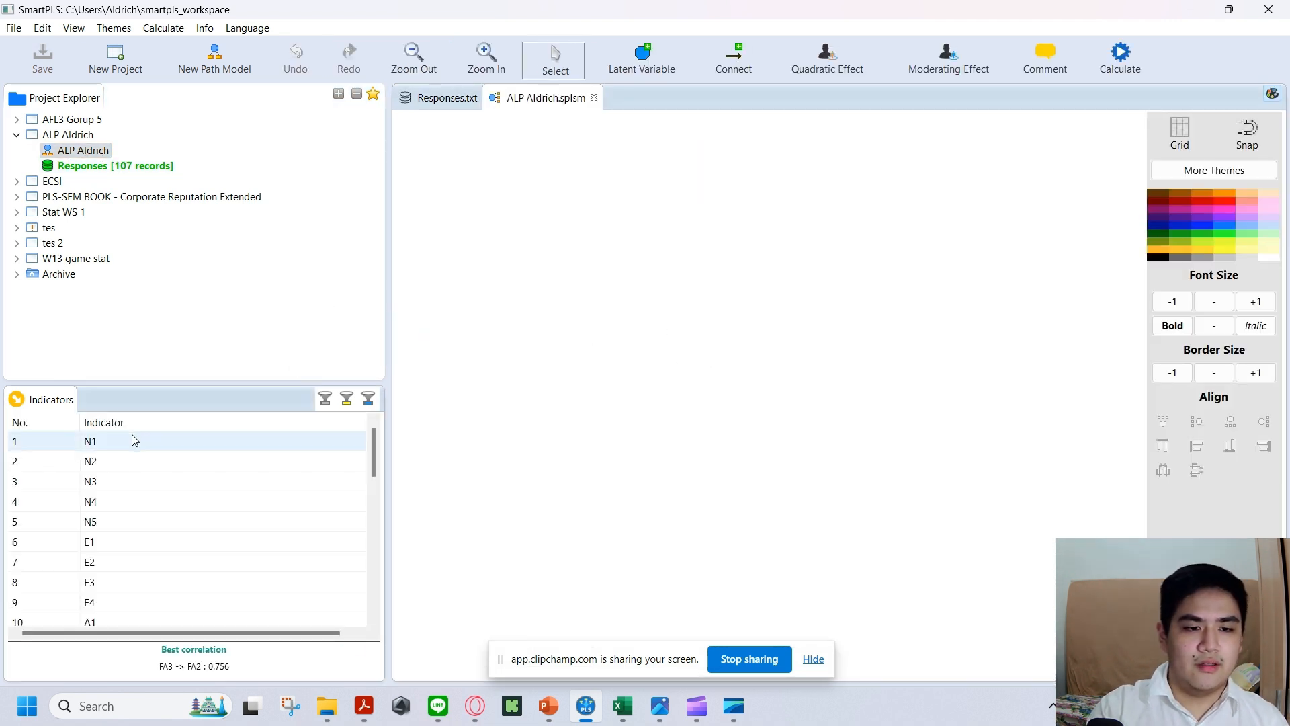
left_click(128, 502, "shift")
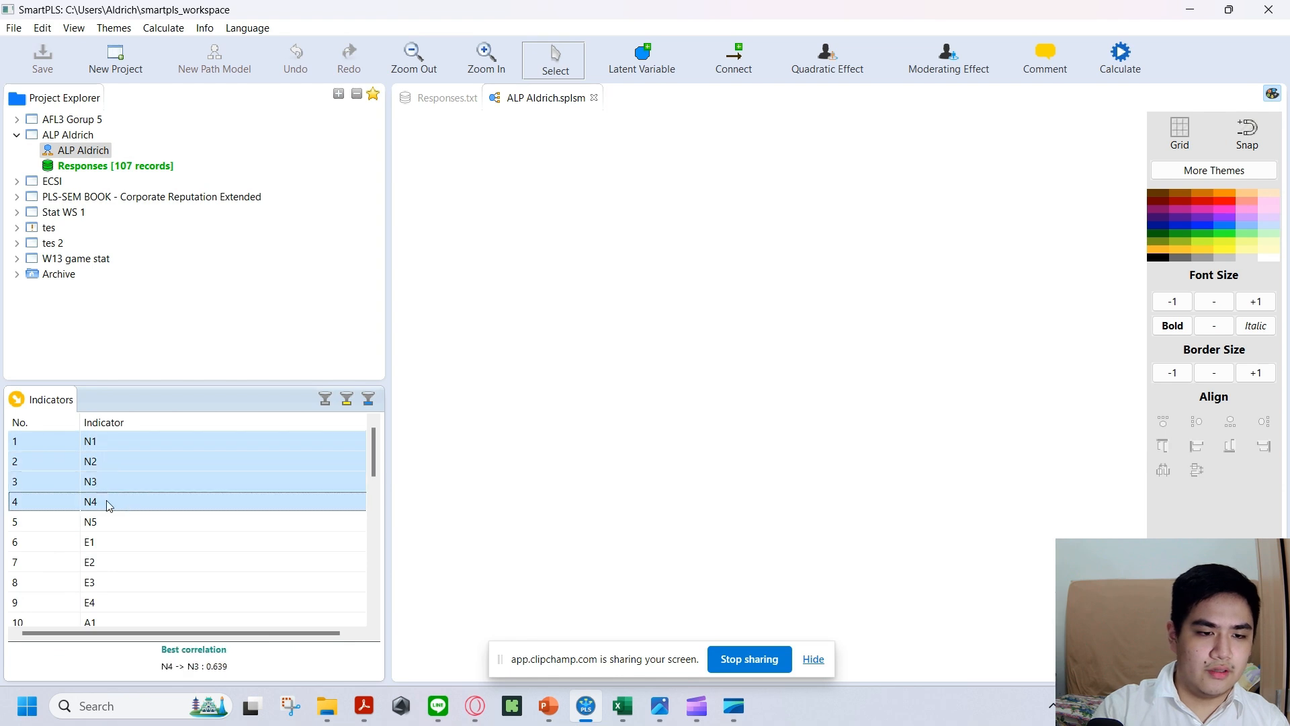
left_click(120, 522, "shift")
left_click_drag(93, 474, 480, 269)
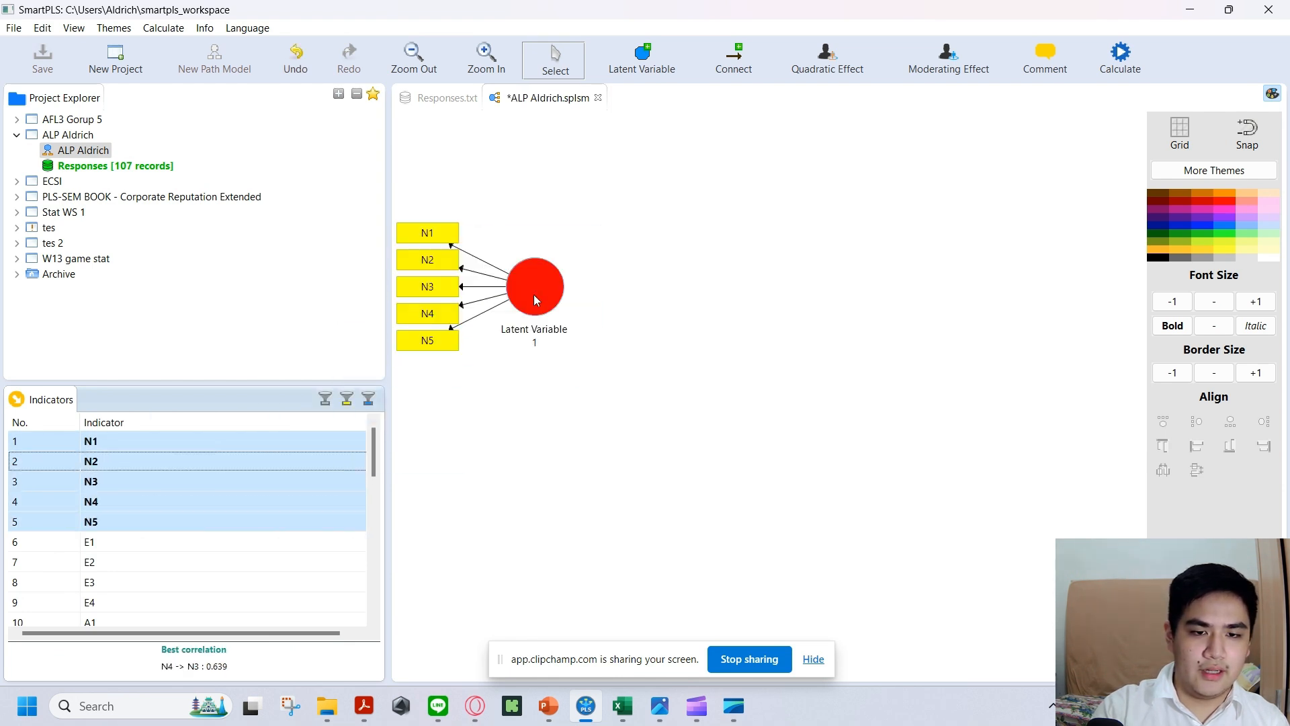
Add a second latent variable with indicators C1 to C5 below the N construct.
scroll(154, 546, "down", 2)
scroll(134, 531, "down", 1)
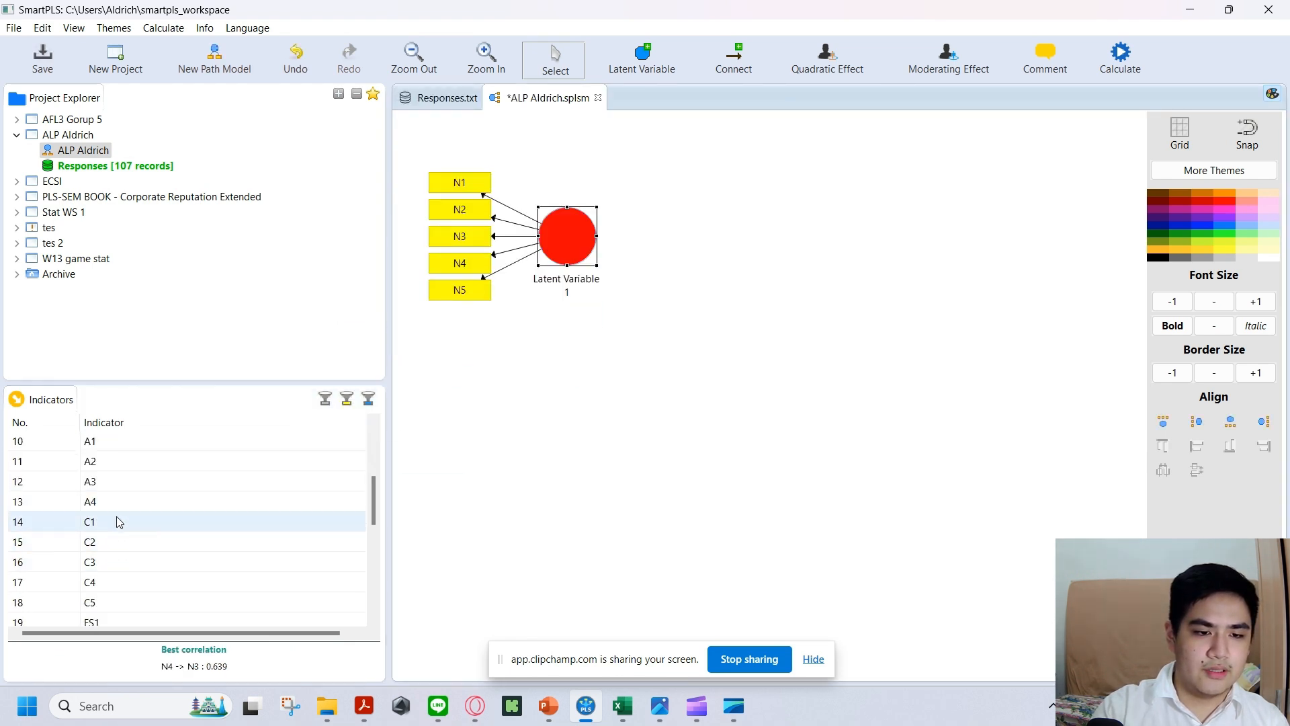
left_click(116, 517)
scroll(118, 538, "down", 1)
left_click(118, 540, "shift")
left_click_drag(118, 540, 478, 468)
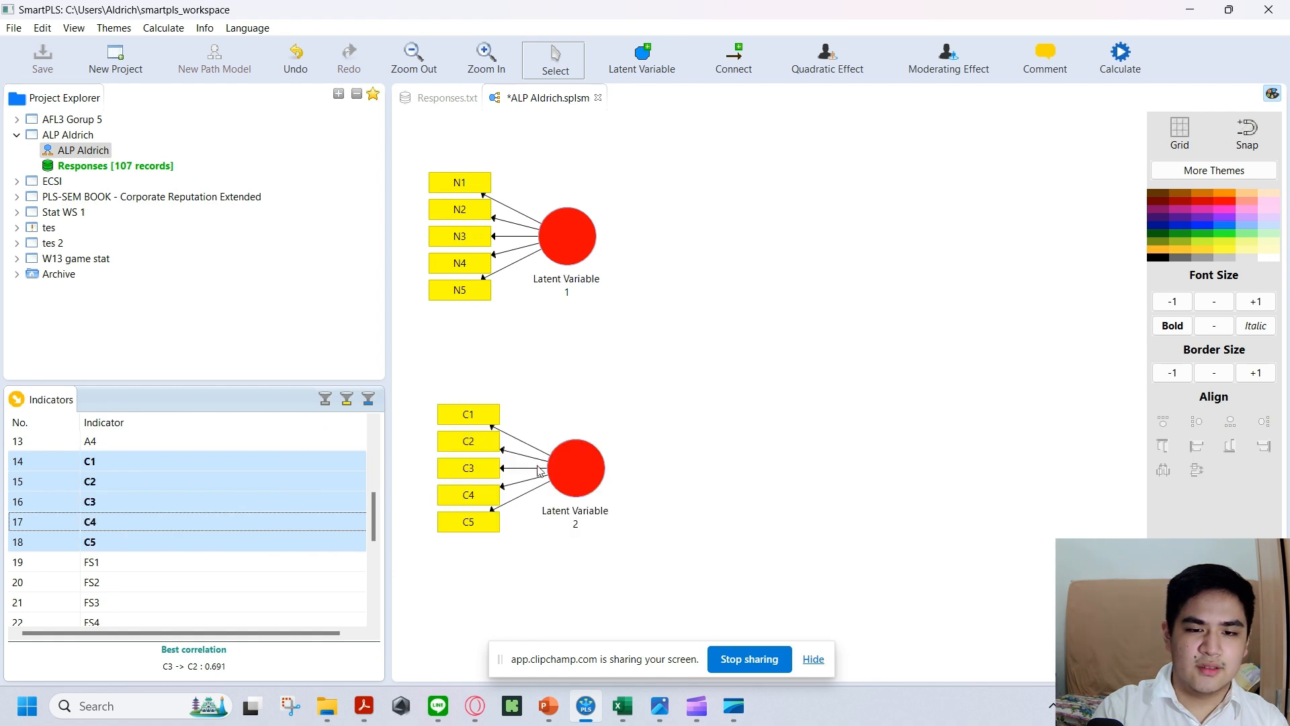
Add a latent variable with indicators FS1 to FS6 to the right of the N construct.
scroll(130, 485, "down", 1)
left_click(126, 498)
scroll(126, 498, "down", 1)
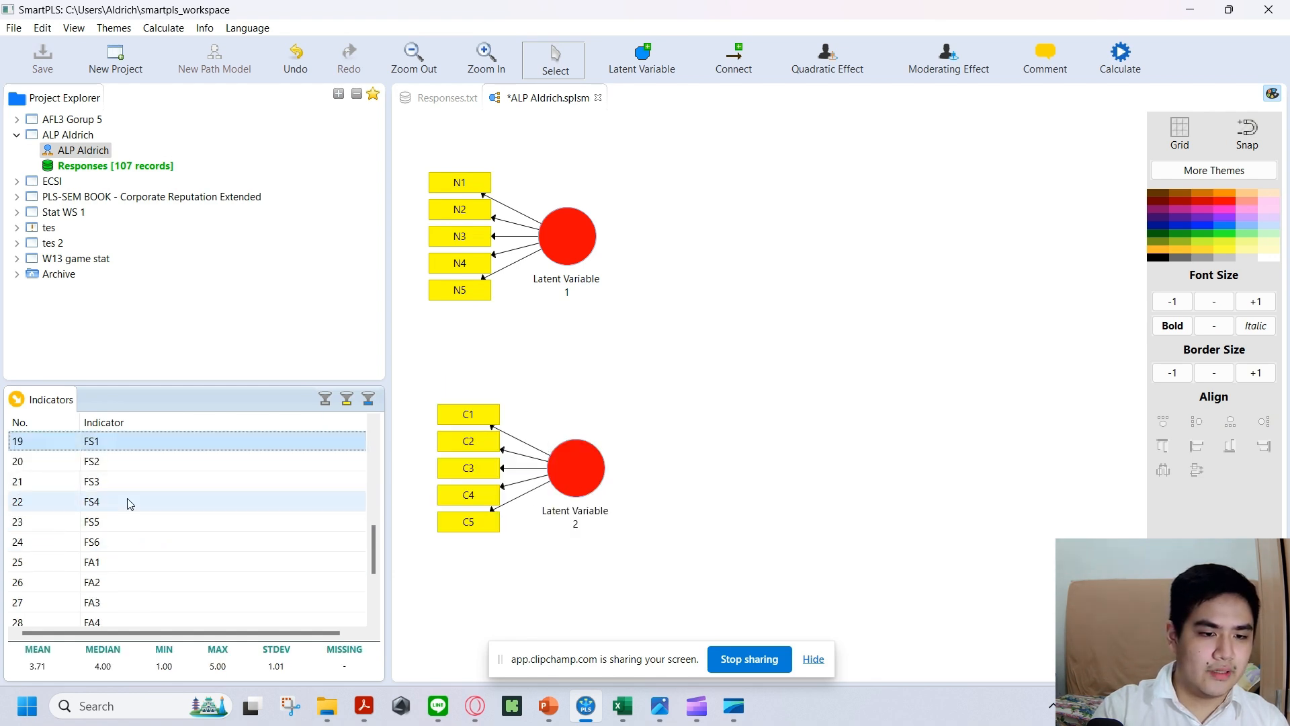
left_click(124, 548, "shift")
left_click_drag(124, 548, 884, 272)
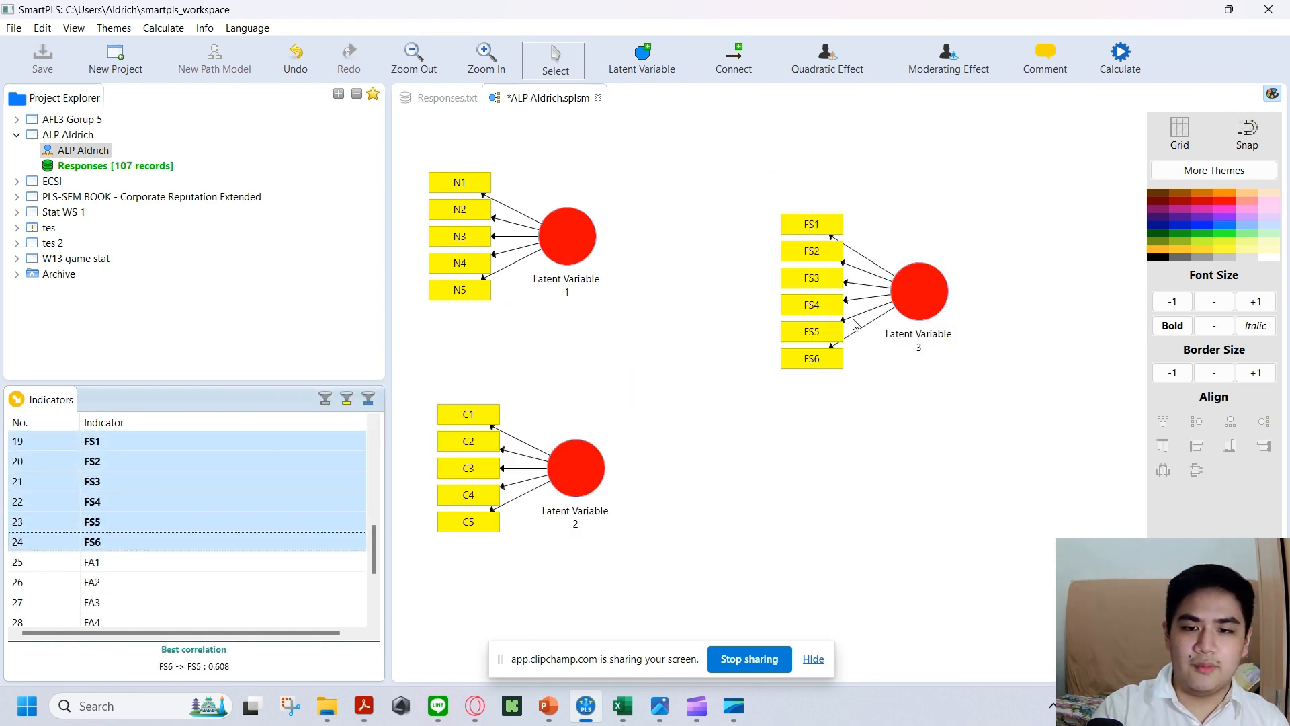
Add a latent variable with indicators FA1 to FA10 below the FS construct.
scroll(118, 511, "down", 1)
left_click(116, 502)
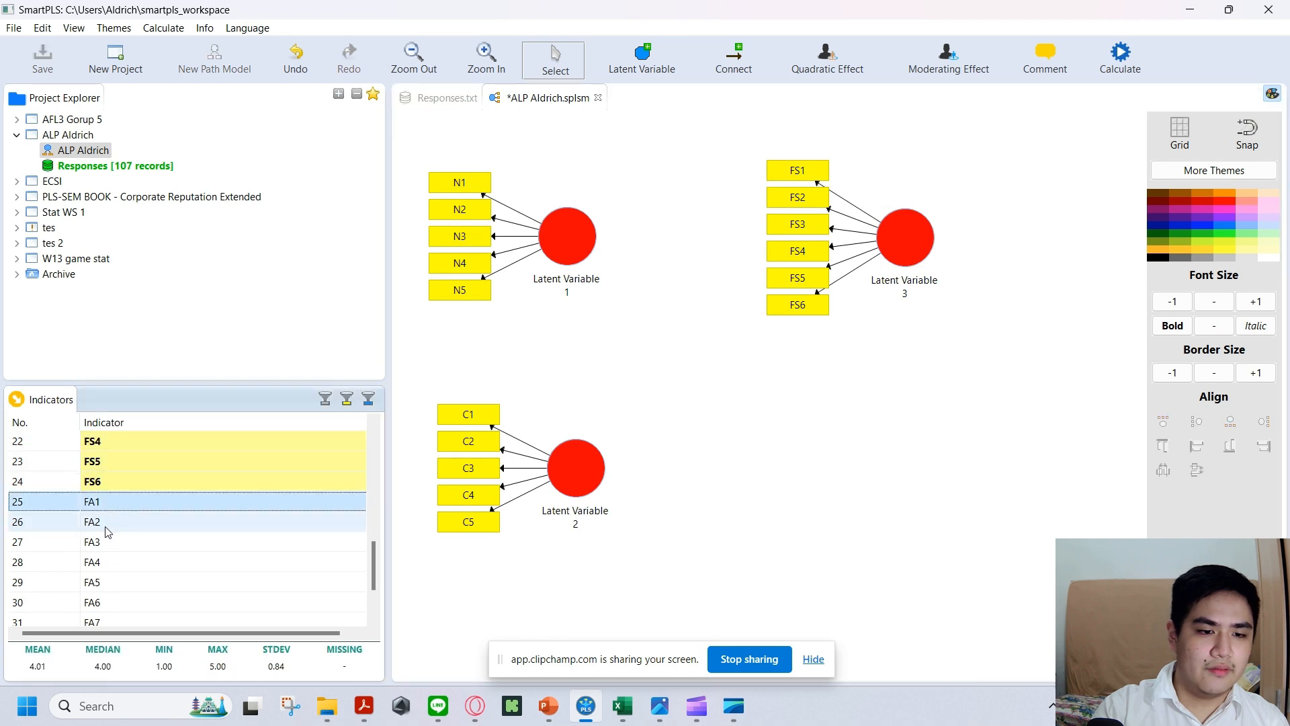
scroll(116, 538, "down", 1)
scroll(128, 609, "down", 1)
left_click(127, 602, "shift")
left_click_drag(128, 602, 921, 440)
left_click_drag(886, 498, 892, 498)
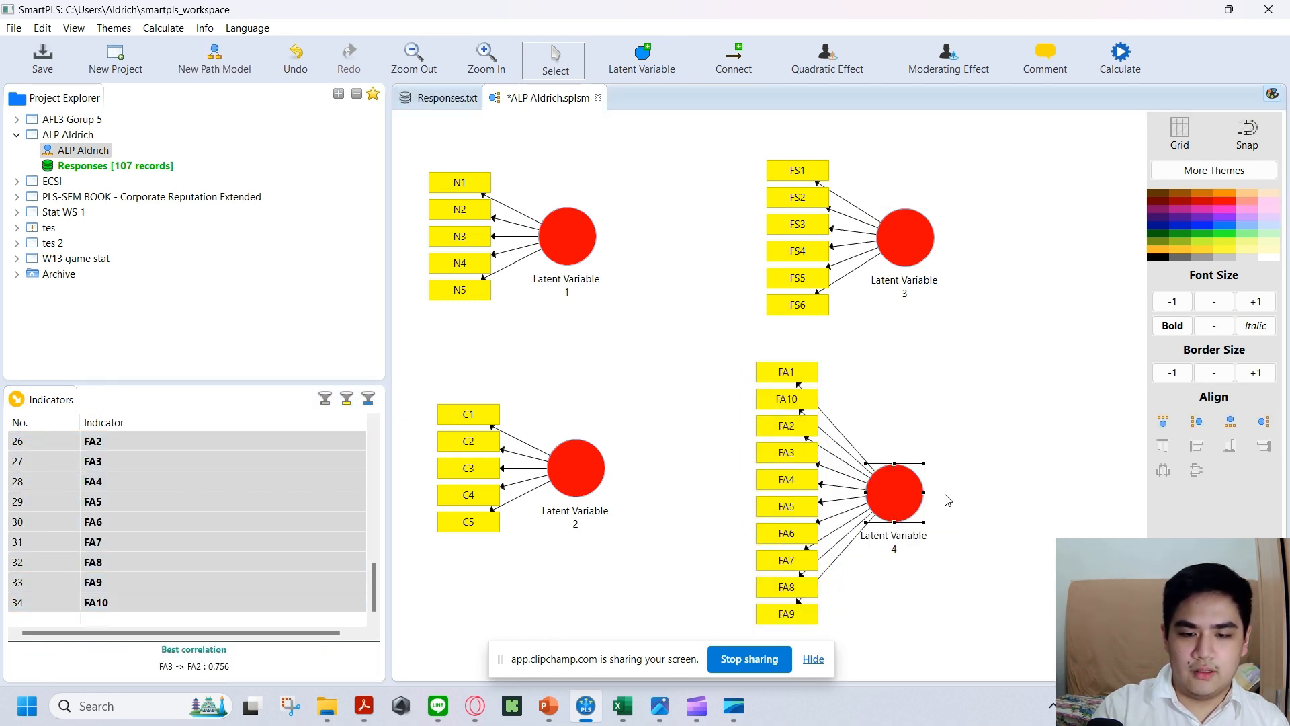
Align the FS indicators above their latent variable and the FA indicators to the right of theirs, then adjust both constructs' positions slightly.
left_click(923, 274)
key("alt+Up")
left_click(772, 332)
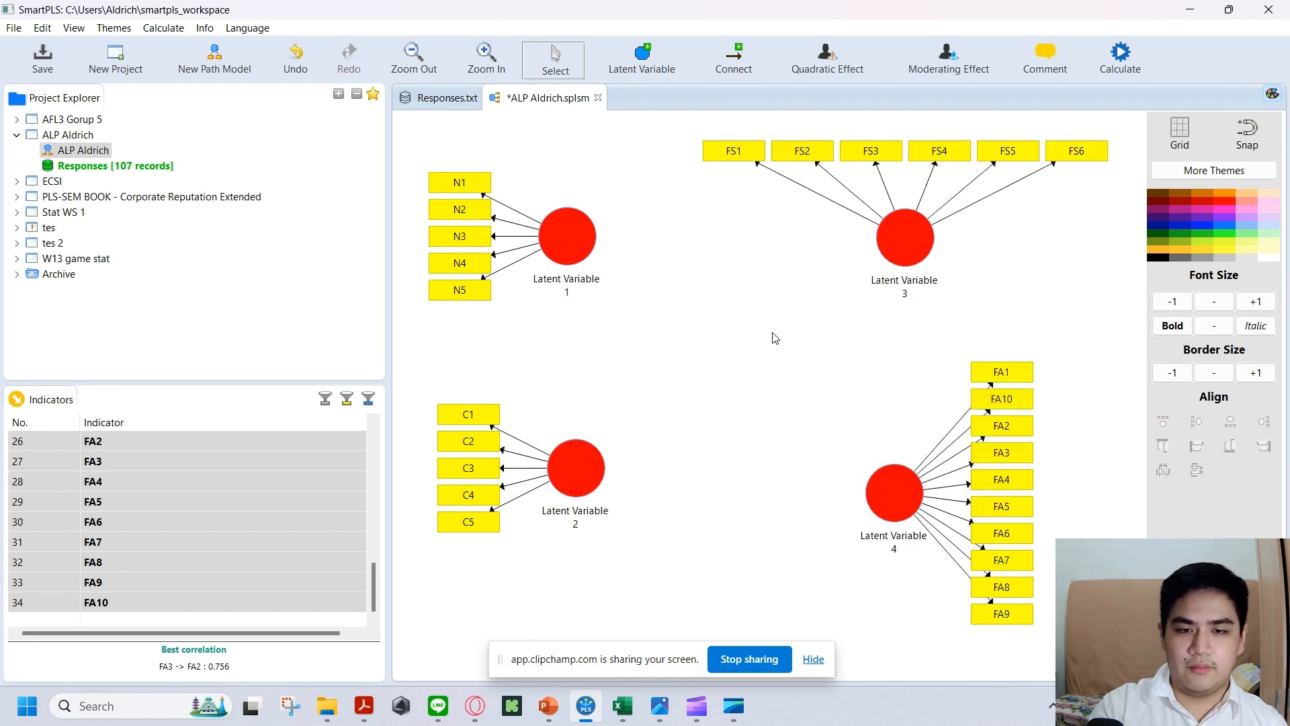
left_click_drag(894, 245, 884, 241)
mouse_move(900, 503)
left_mouse_down()
mouse_move(900, 477)
mouse_move(889, 494)
left_mouse_up()
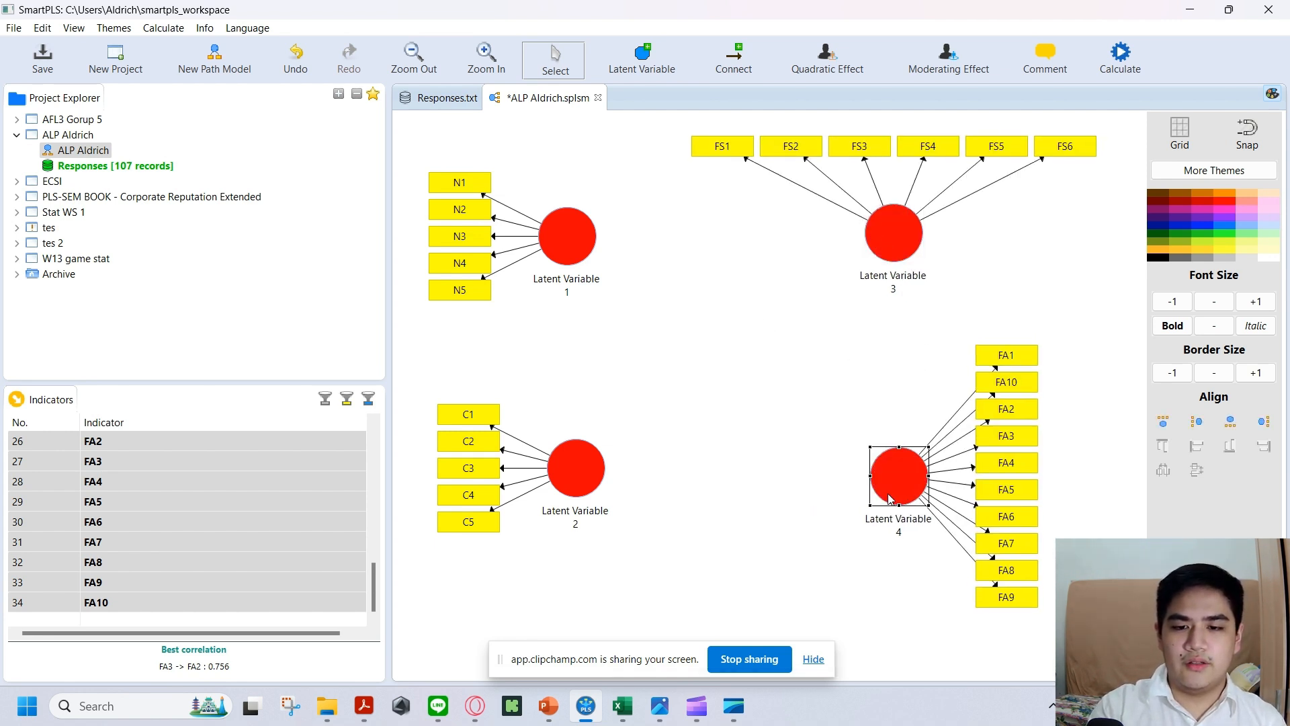
Connect the N and C latent variables to the FS latent variable with directed paths.
left_click(739, 66)
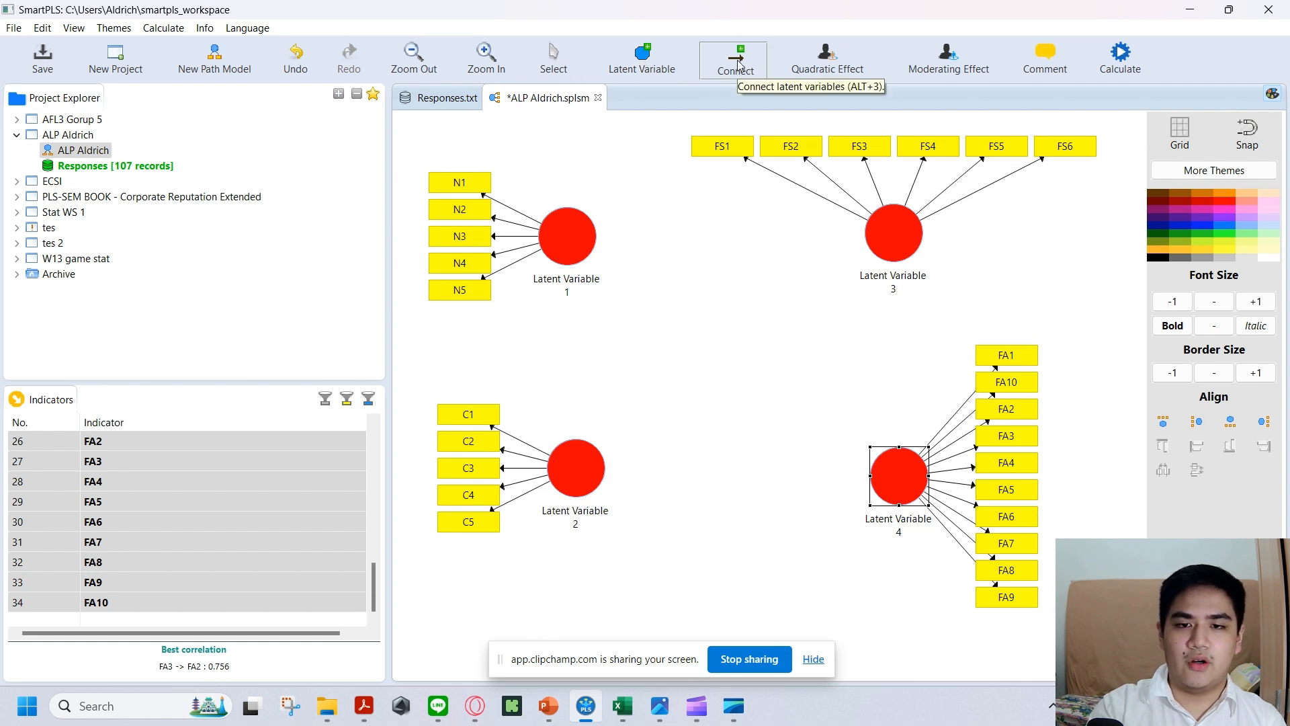
left_click(577, 228)
left_click(881, 243)
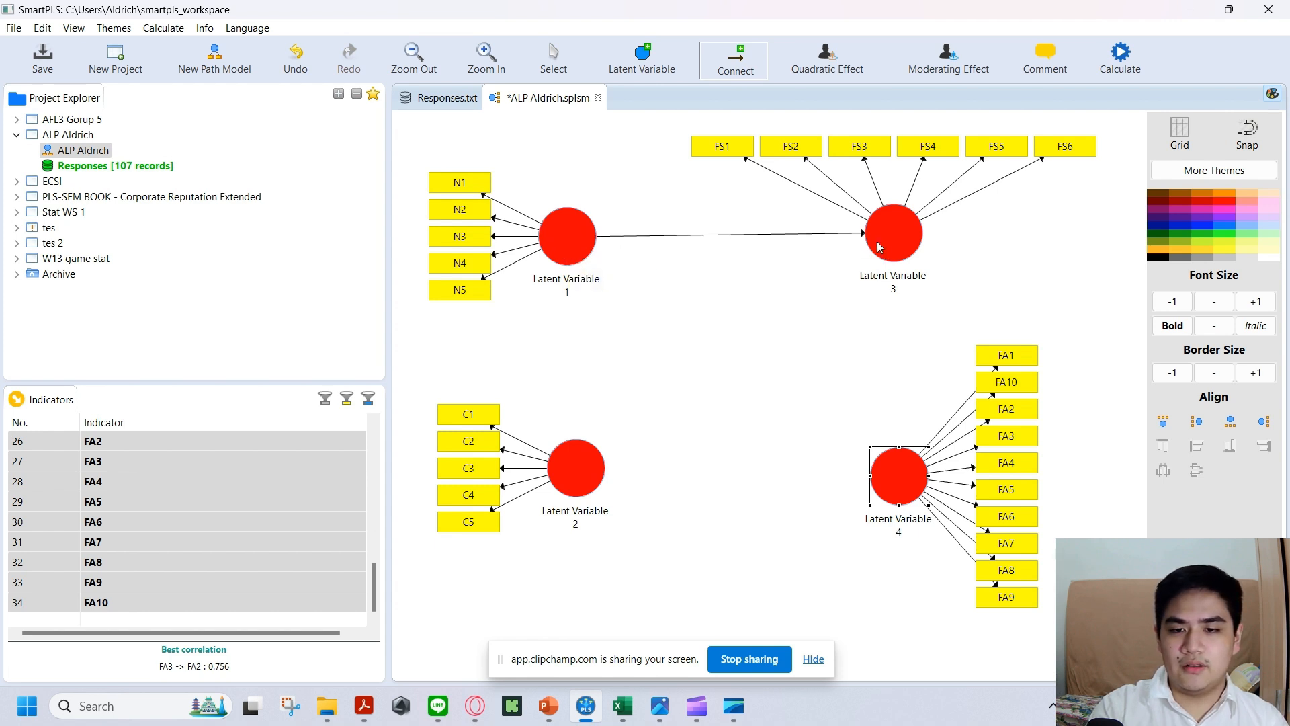
left_click(575, 478)
left_click(875, 254)
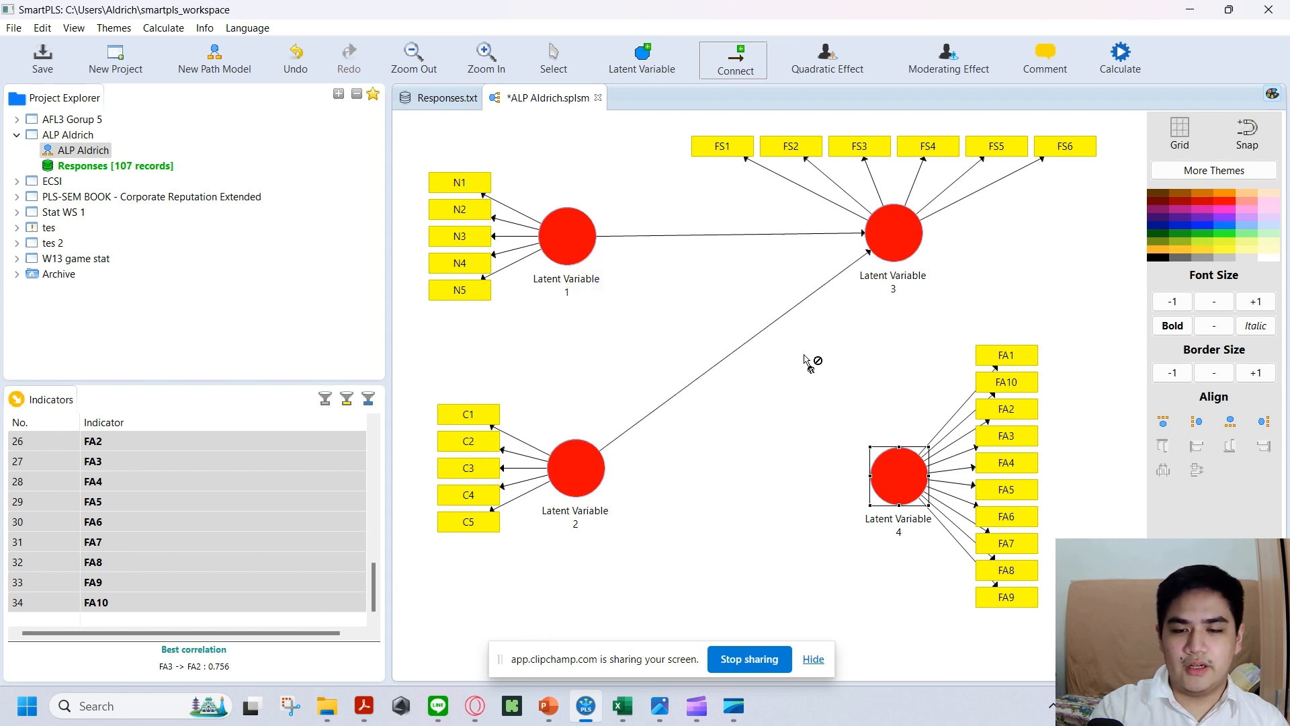
Connect the FS, N and C latent variables to the FA latent variable with directed paths.
left_click(889, 243)
left_click(902, 461)
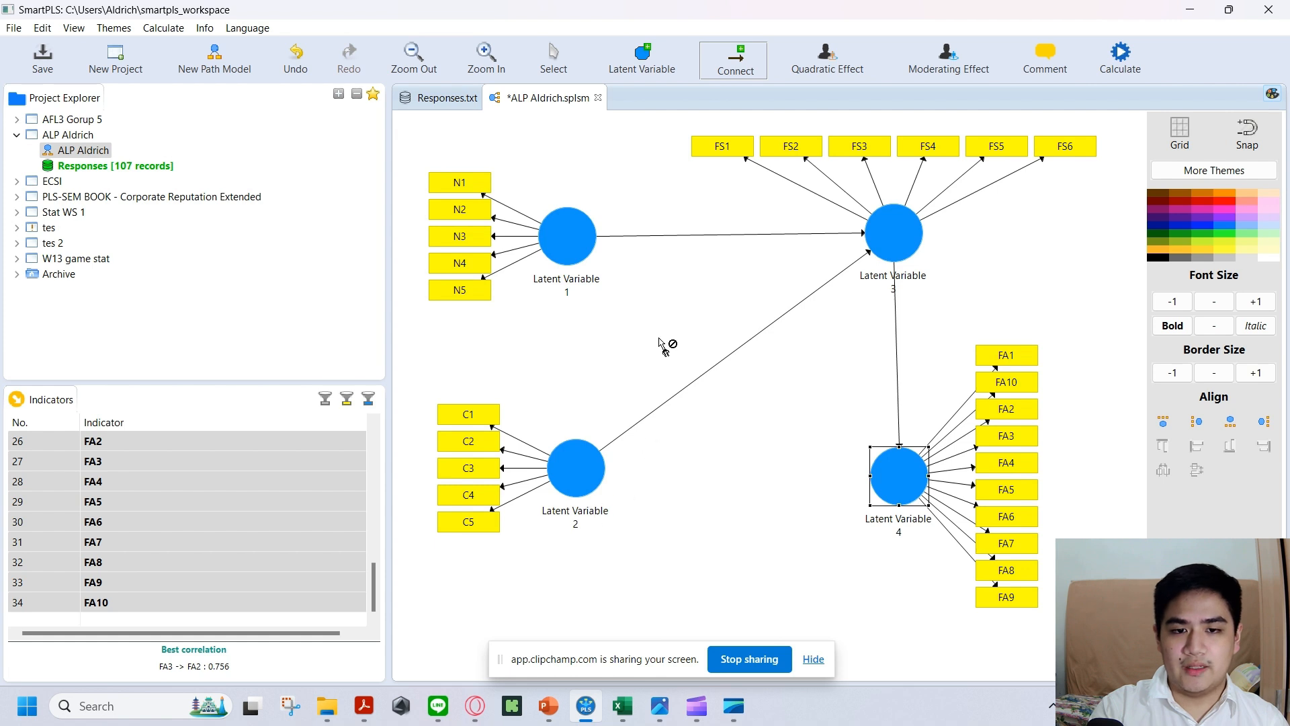
left_click(570, 245)
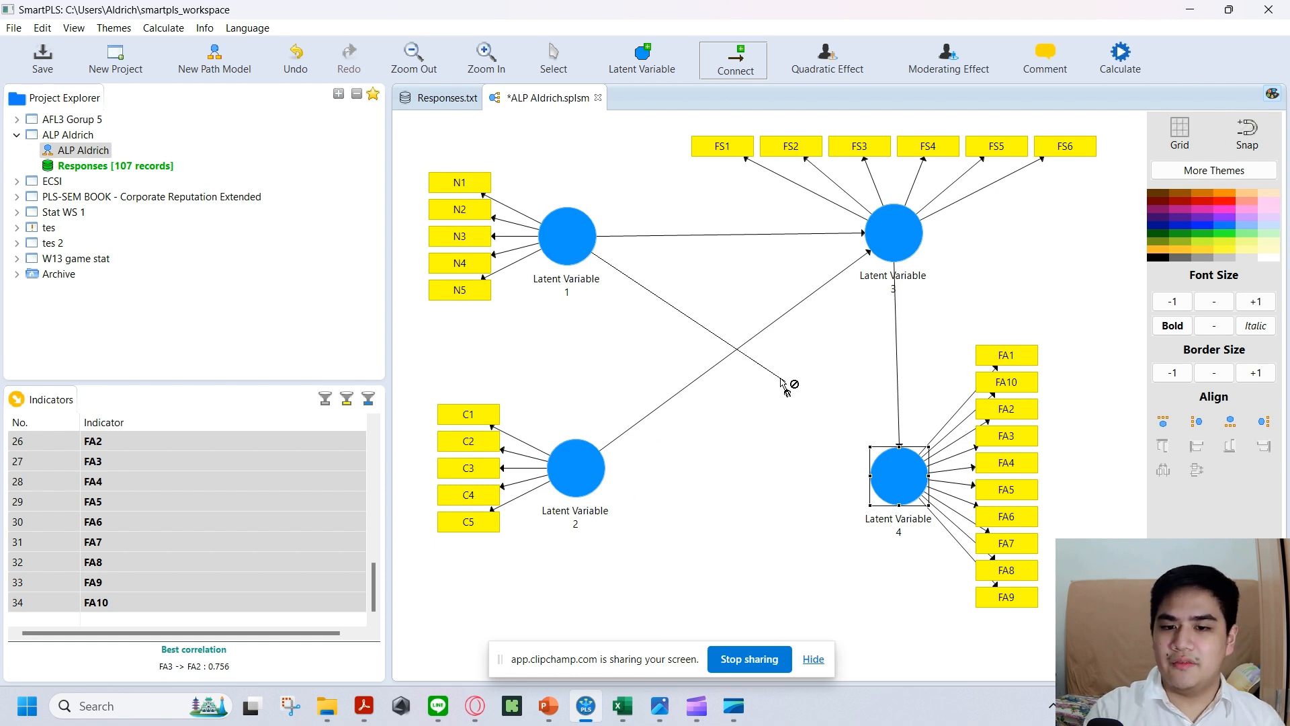
left_click(887, 469)
left_click(584, 468)
left_click(904, 491)
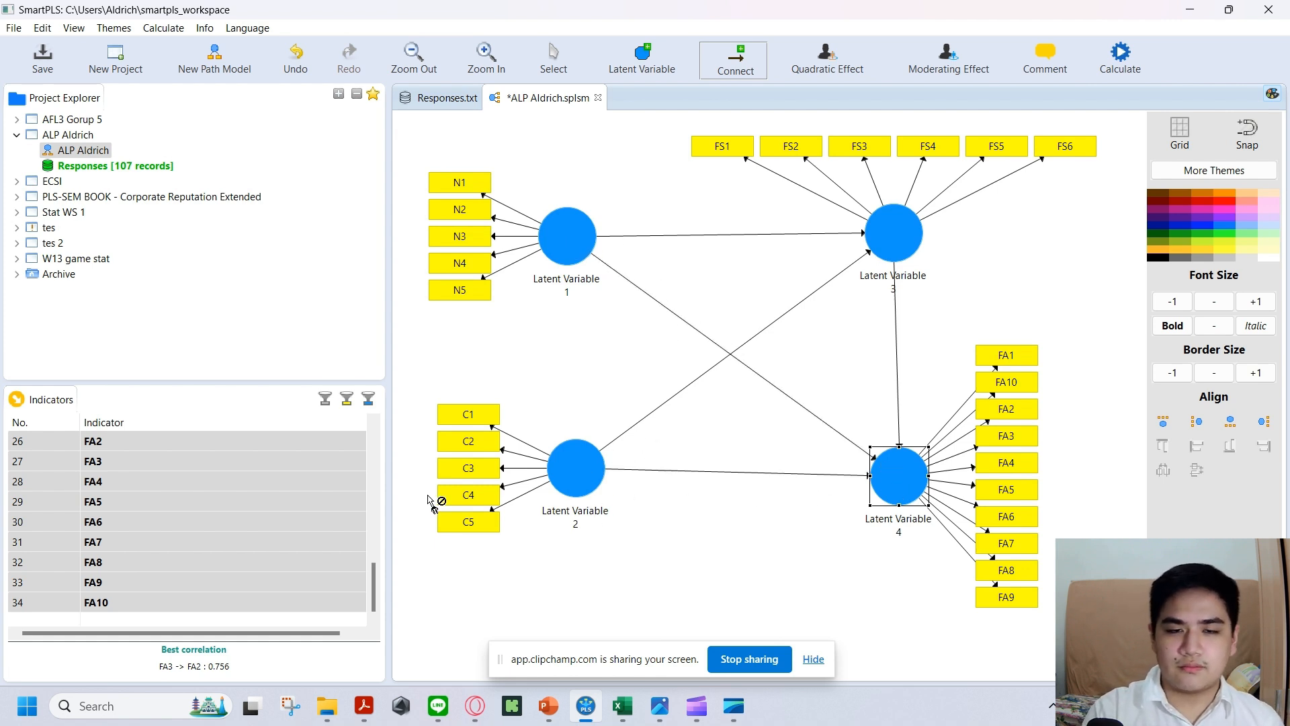
left_click(553, 64)
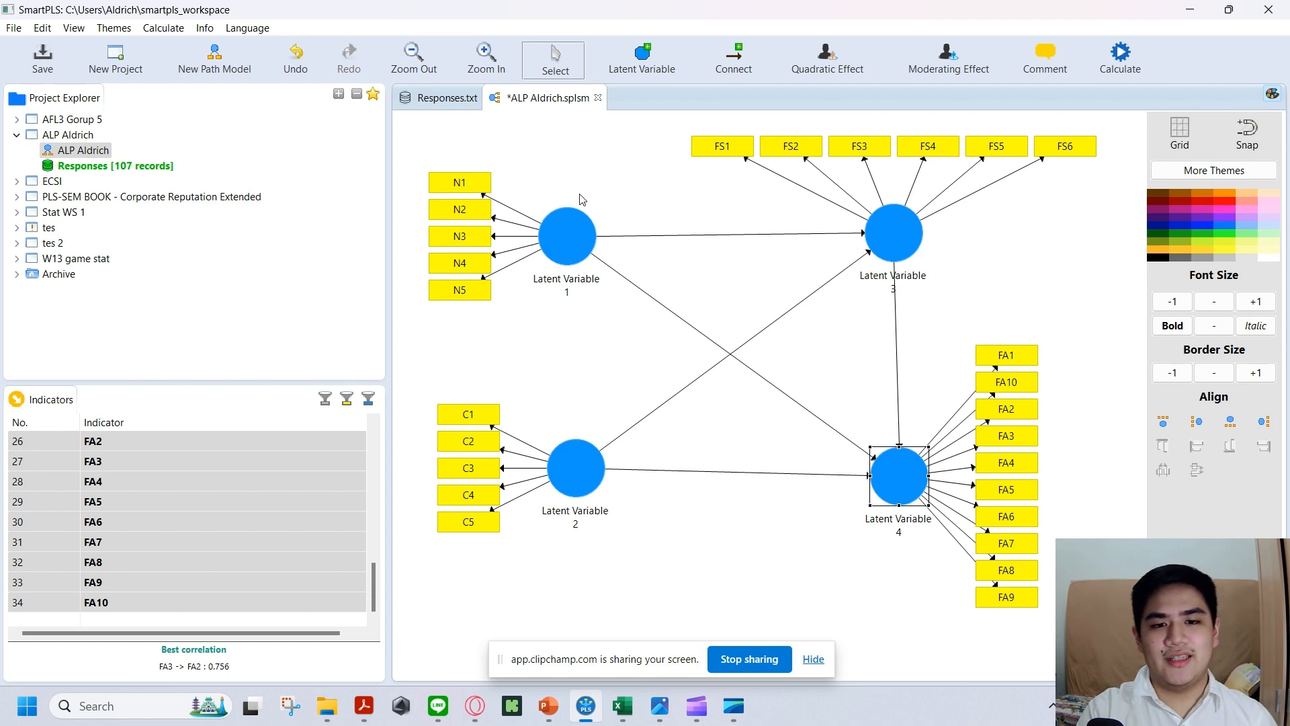
Rename the latent variable measured by N1 to N5 as N.
left_click(571, 235)
double_click(571, 235)
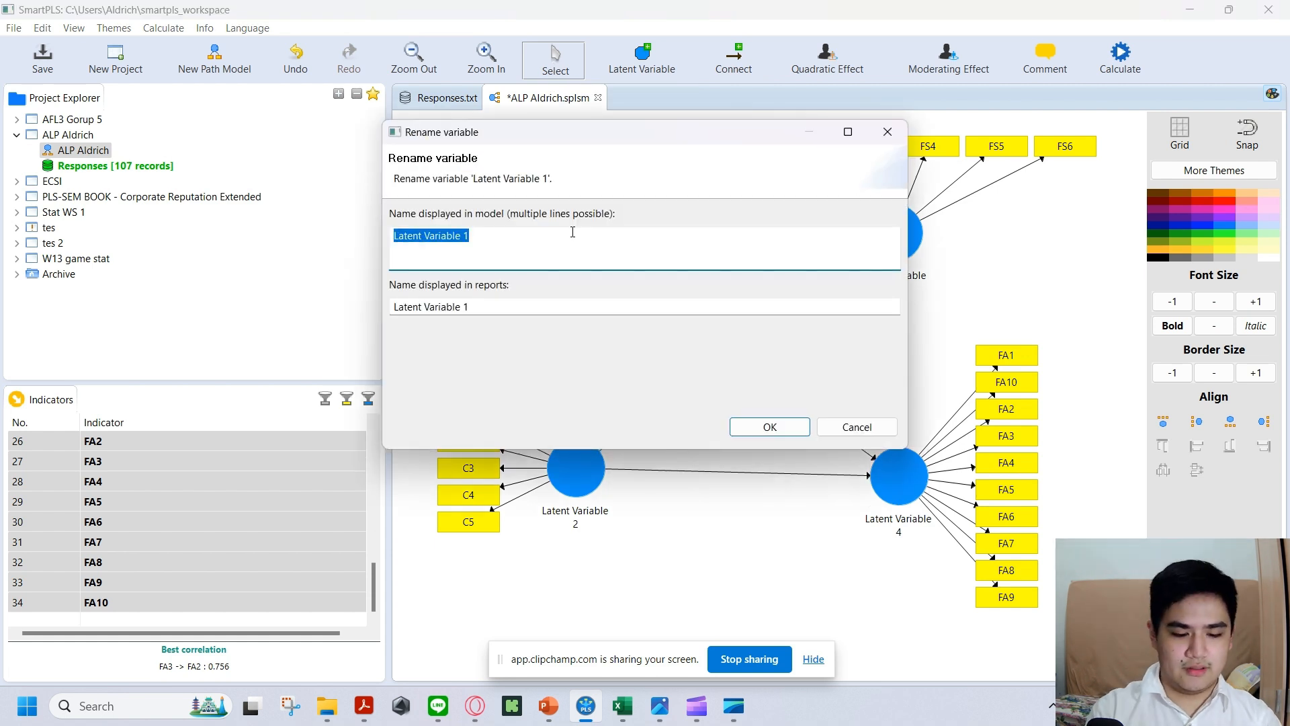
type("N")
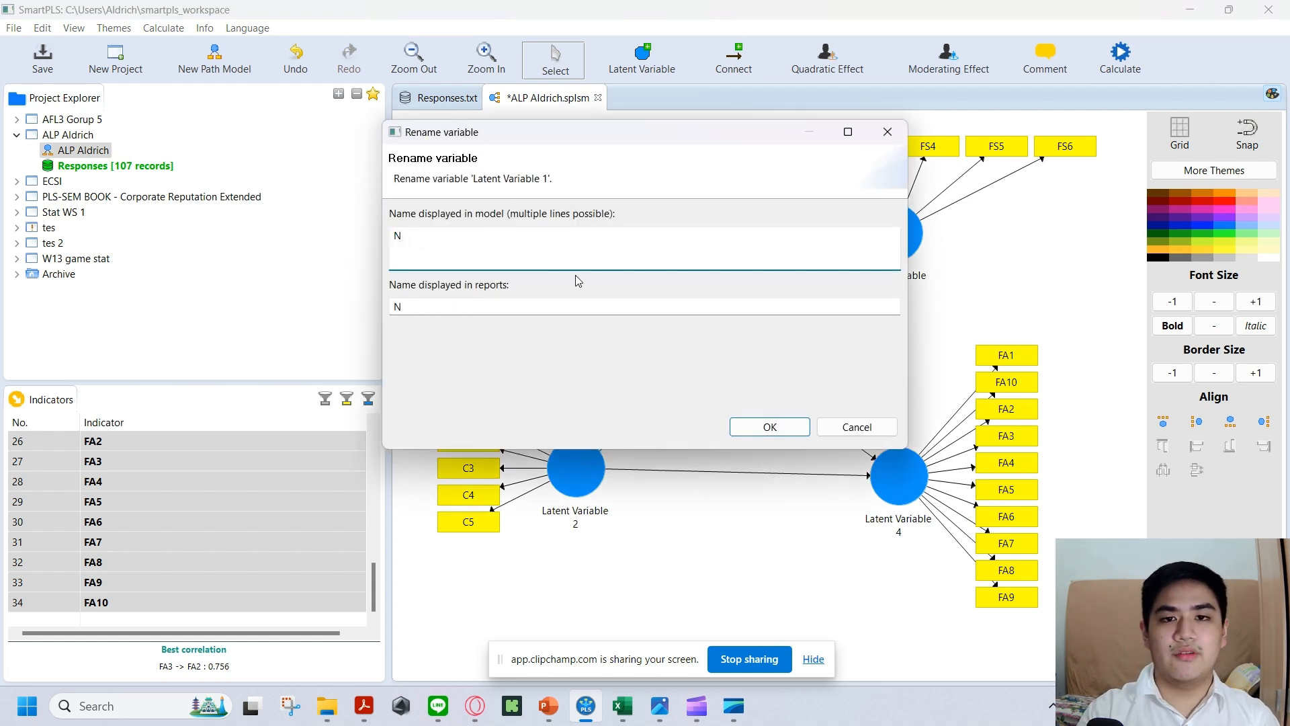
left_click(770, 427)
Rename the latent variable measured by C1 to C5 as C.
left_click(595, 461)
double_click(597, 461)
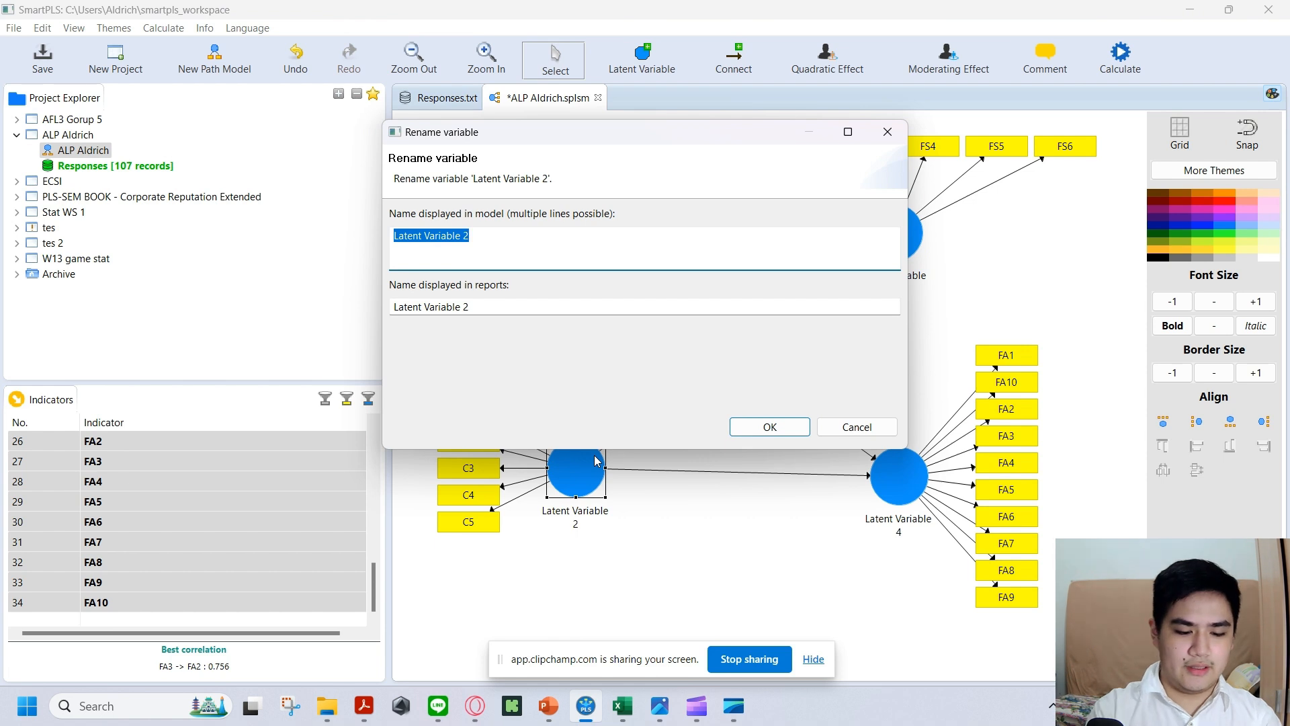
type("C")
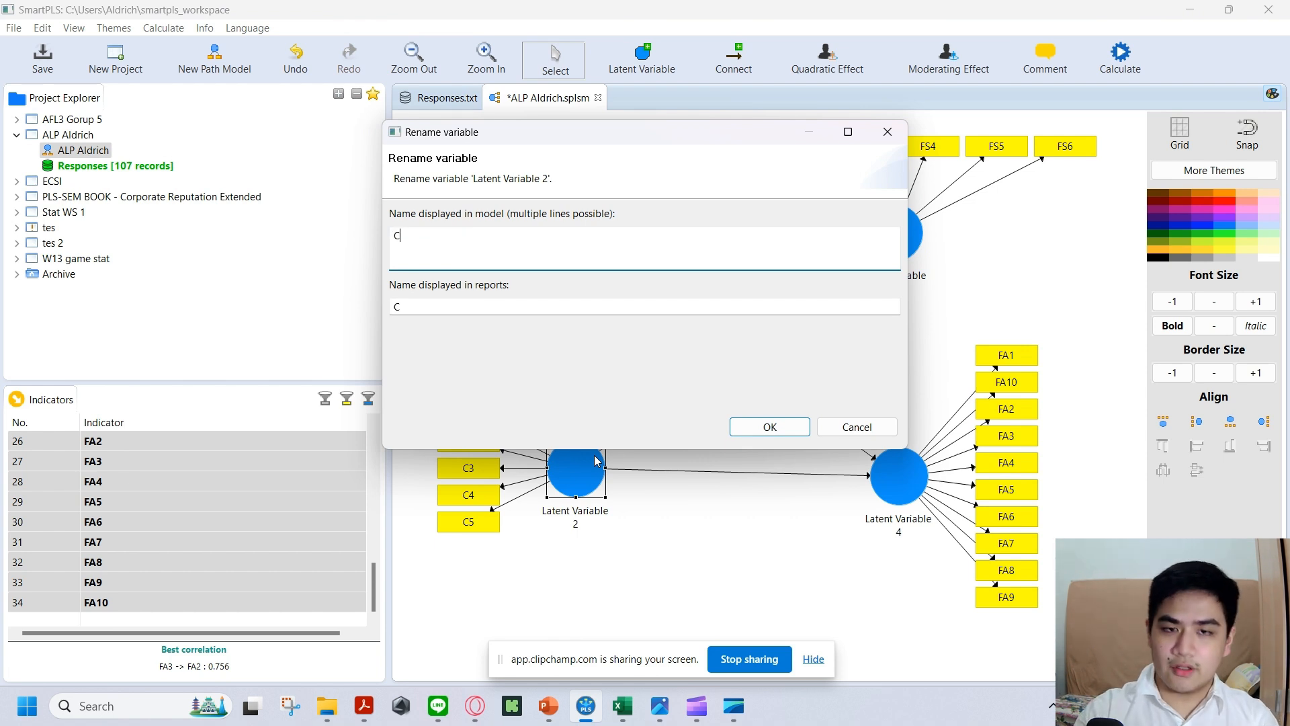
left_click(769, 426)
Rename the latent variable measured by FS1 to FS6 as FS.
left_click(896, 259)
double_click(895, 254)
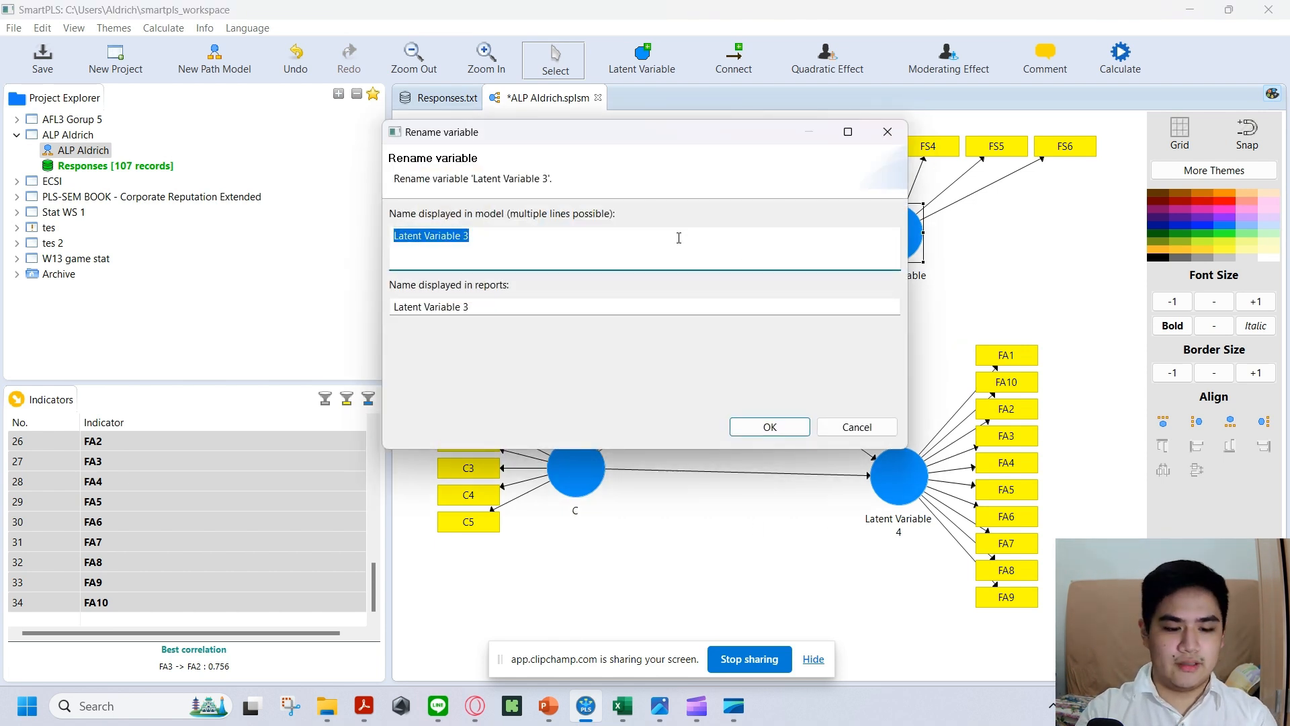
type("FS")
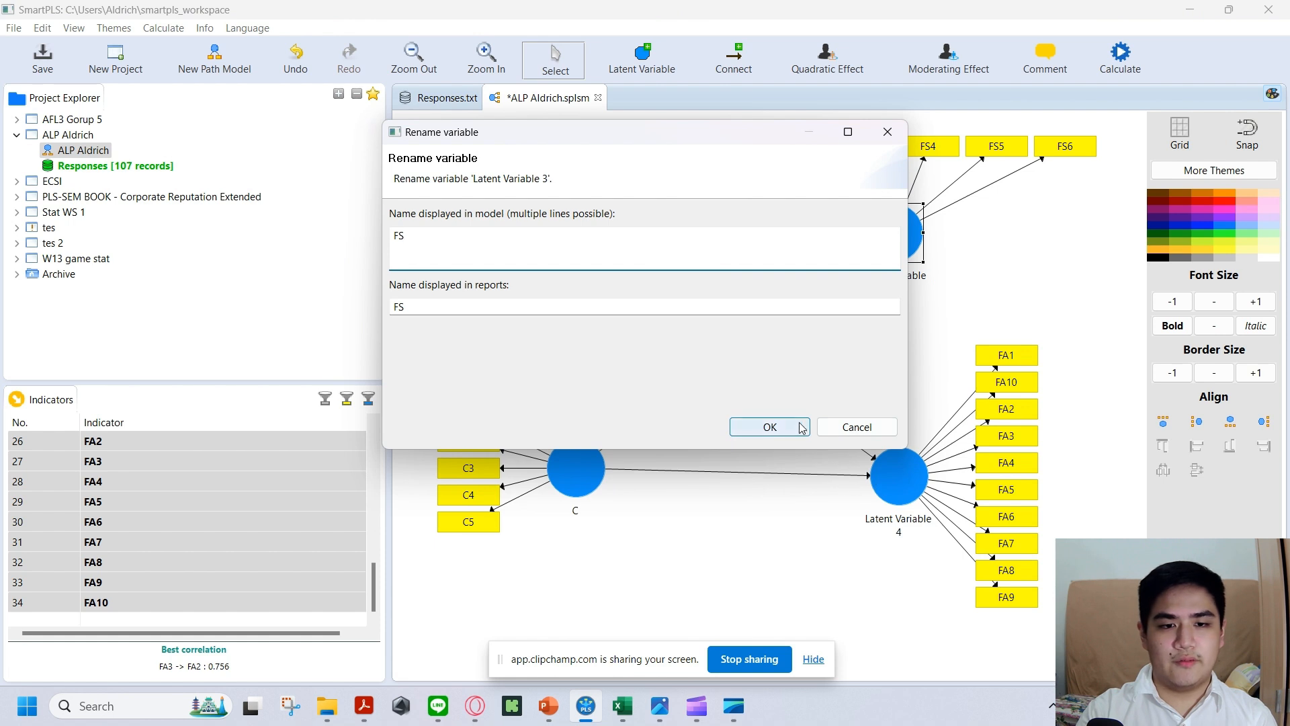
left_click(770, 427)
Rename the latent variable measured by FA1 to FA10 as FA and shift the FS variable slightly down and outward.
left_click(896, 493)
double_click(896, 493)
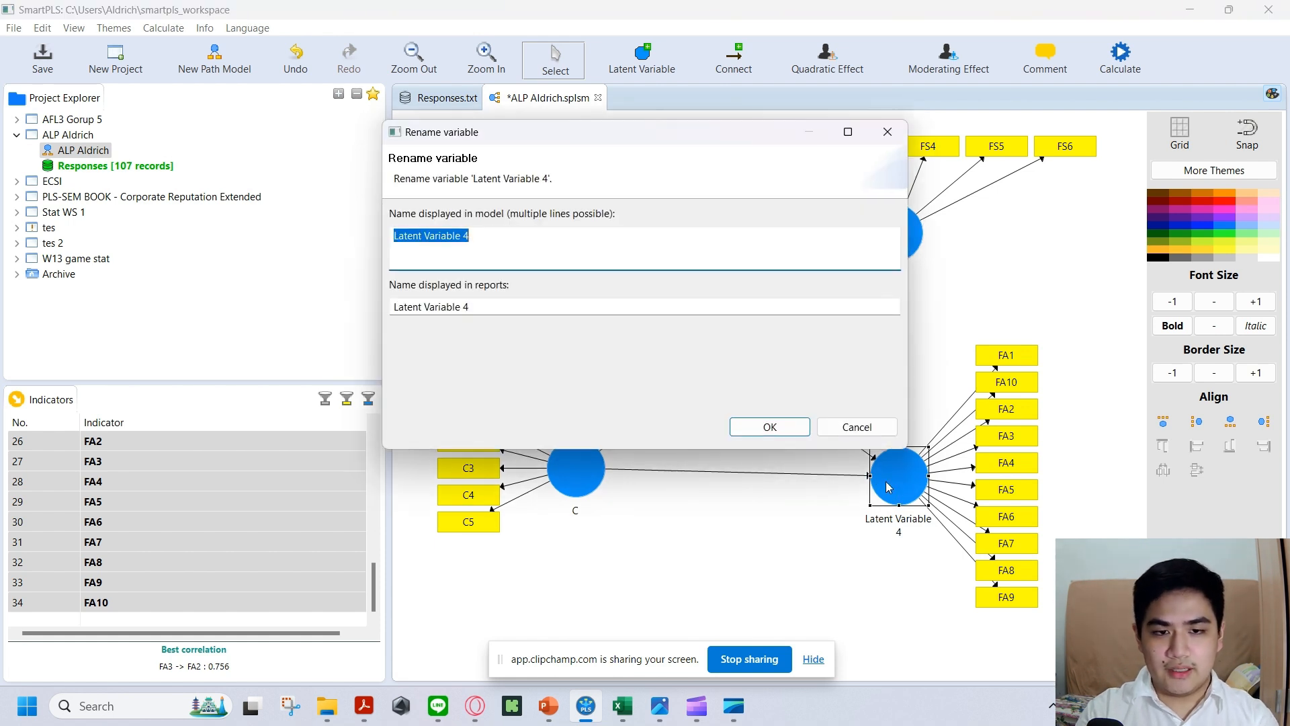
type("FA")
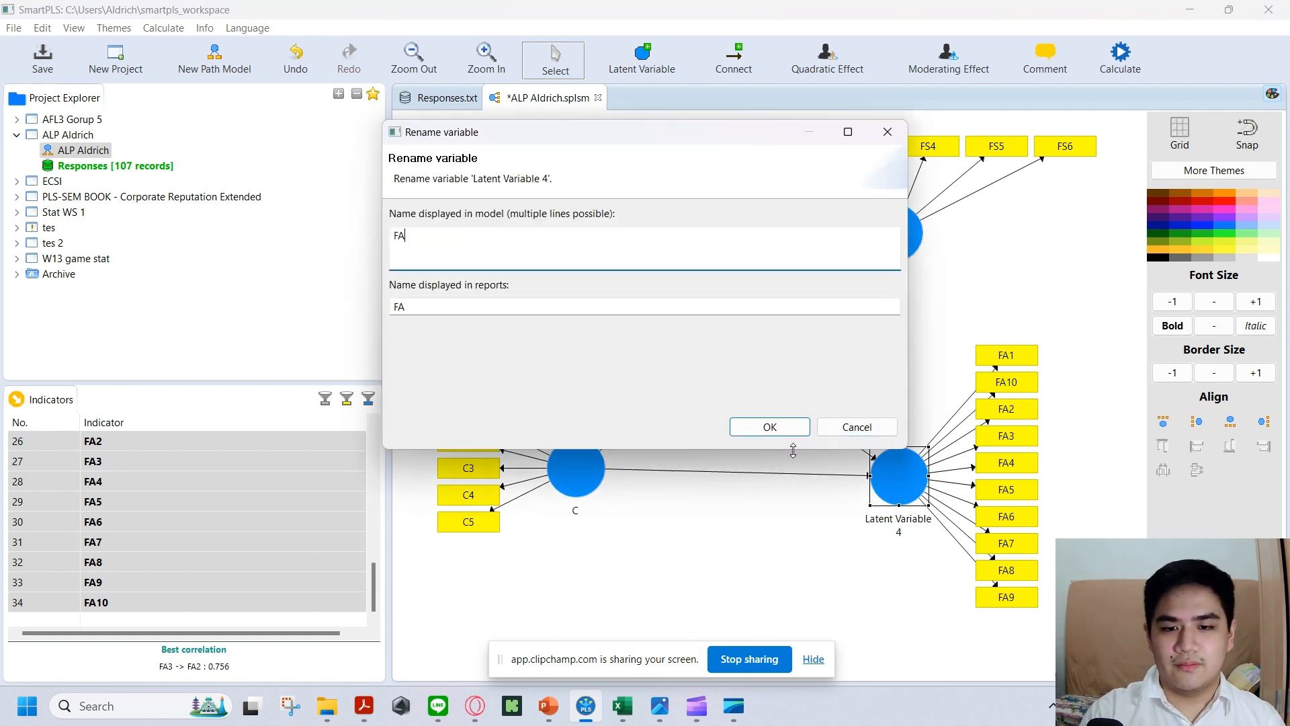
left_click(770, 427)
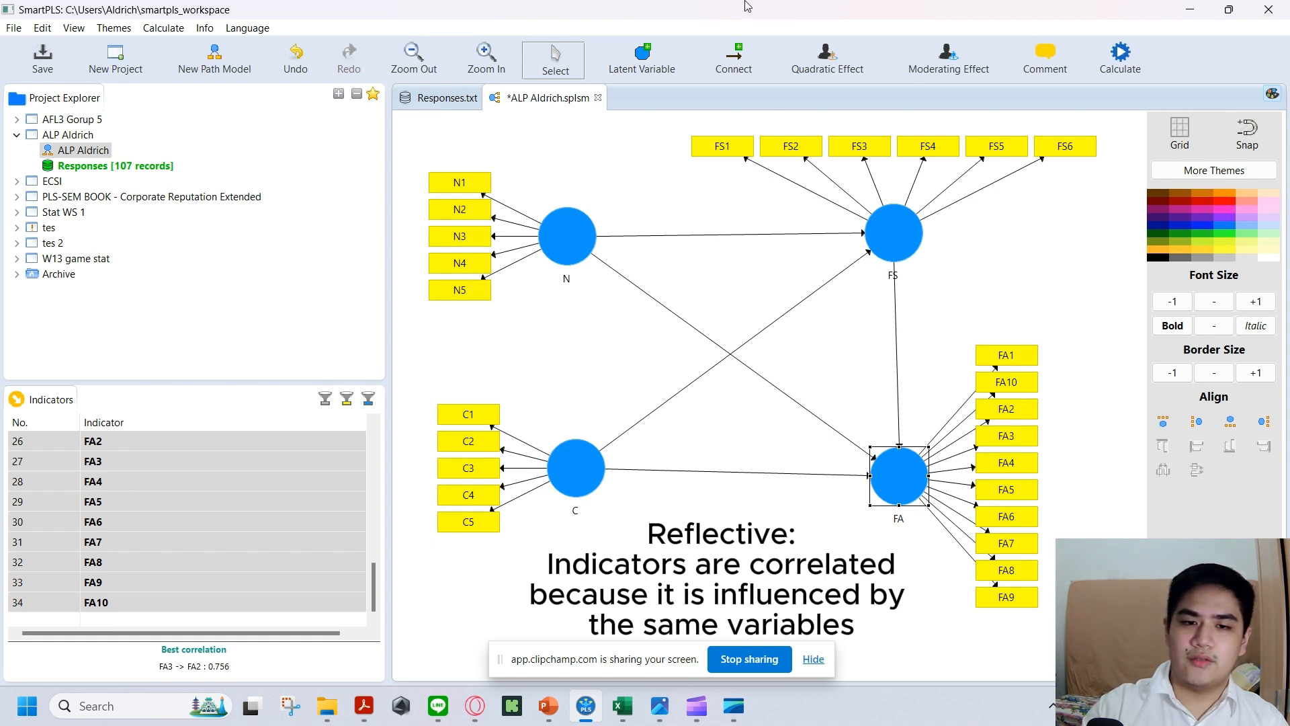
left_click_drag(903, 242, 917, 253)
left_click(579, 242)
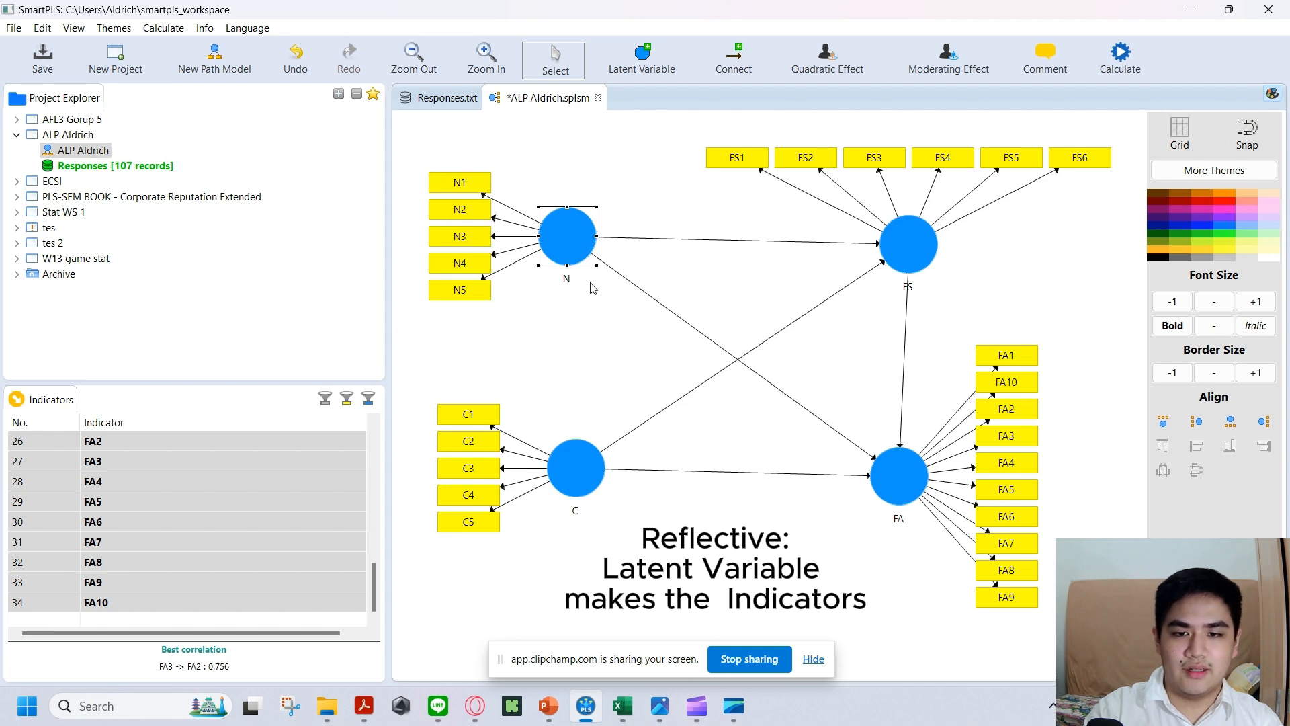
Run the PLS Algorithm on the model with the path weighting scheme, 300 maximum iterations and stop criterion 7.
left_click(1135, 69)
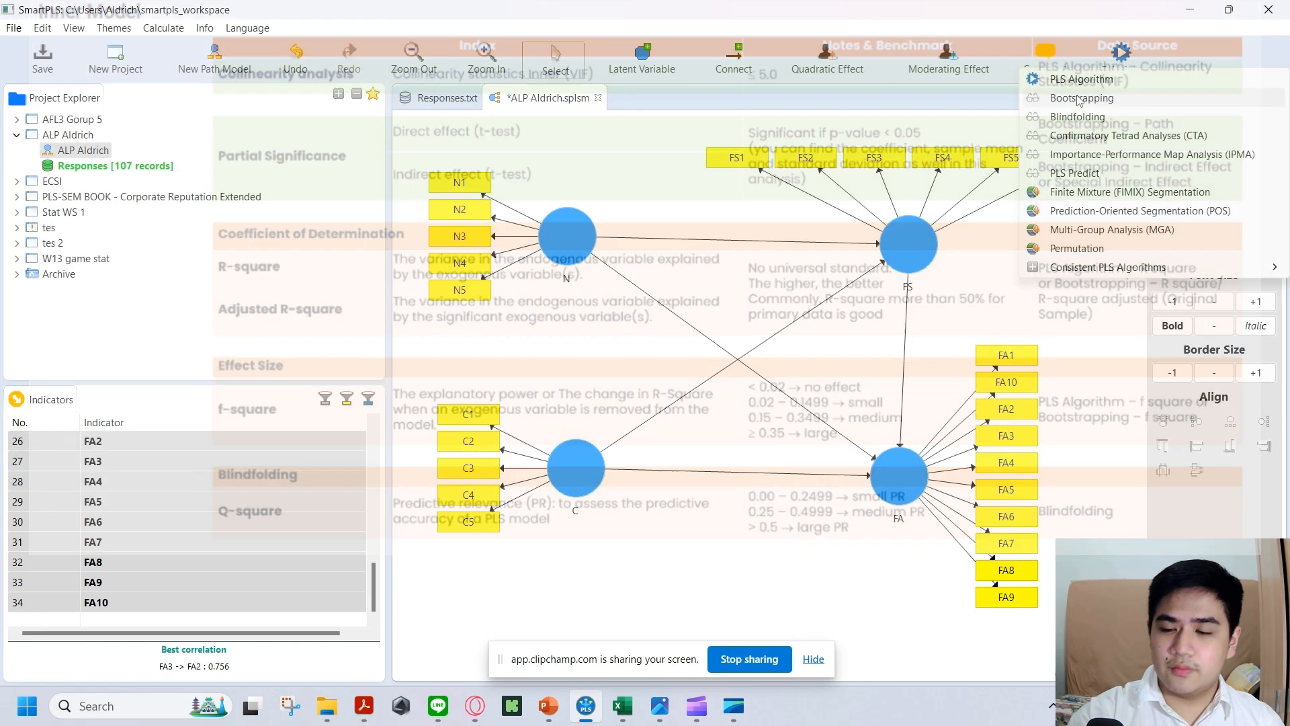
left_click(1082, 79)
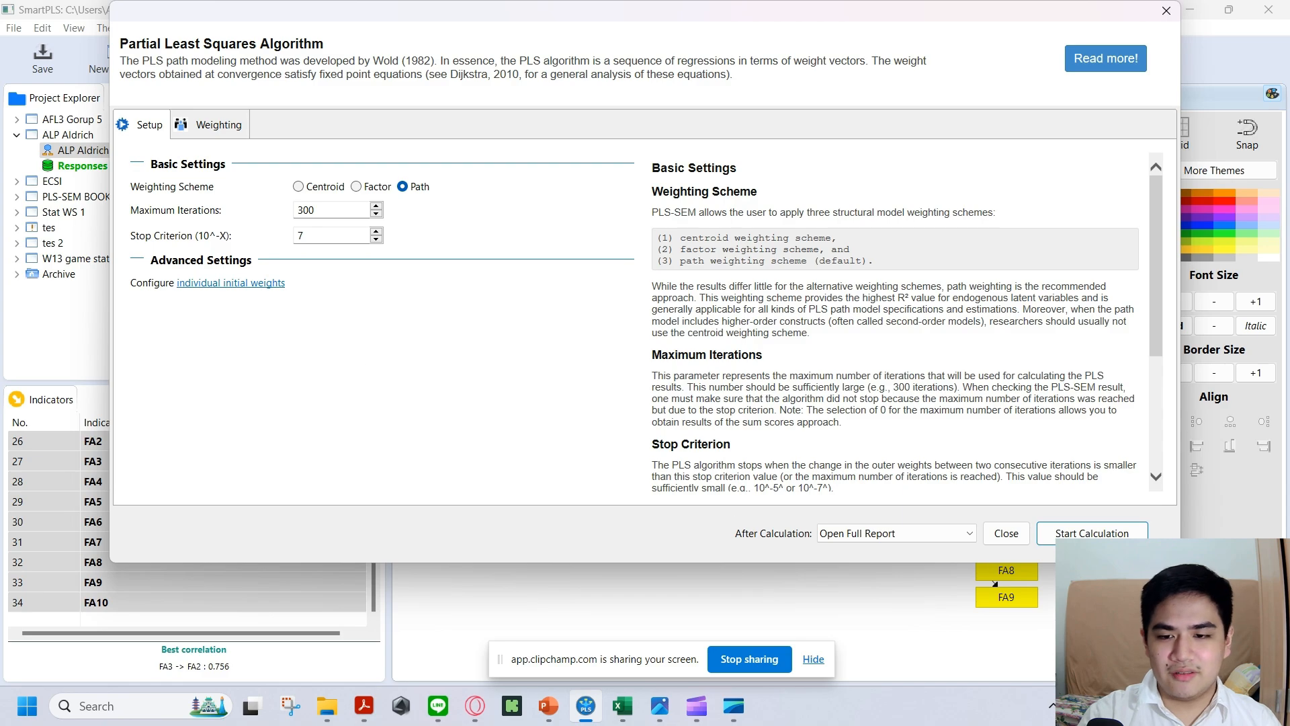
left_click(1092, 532)
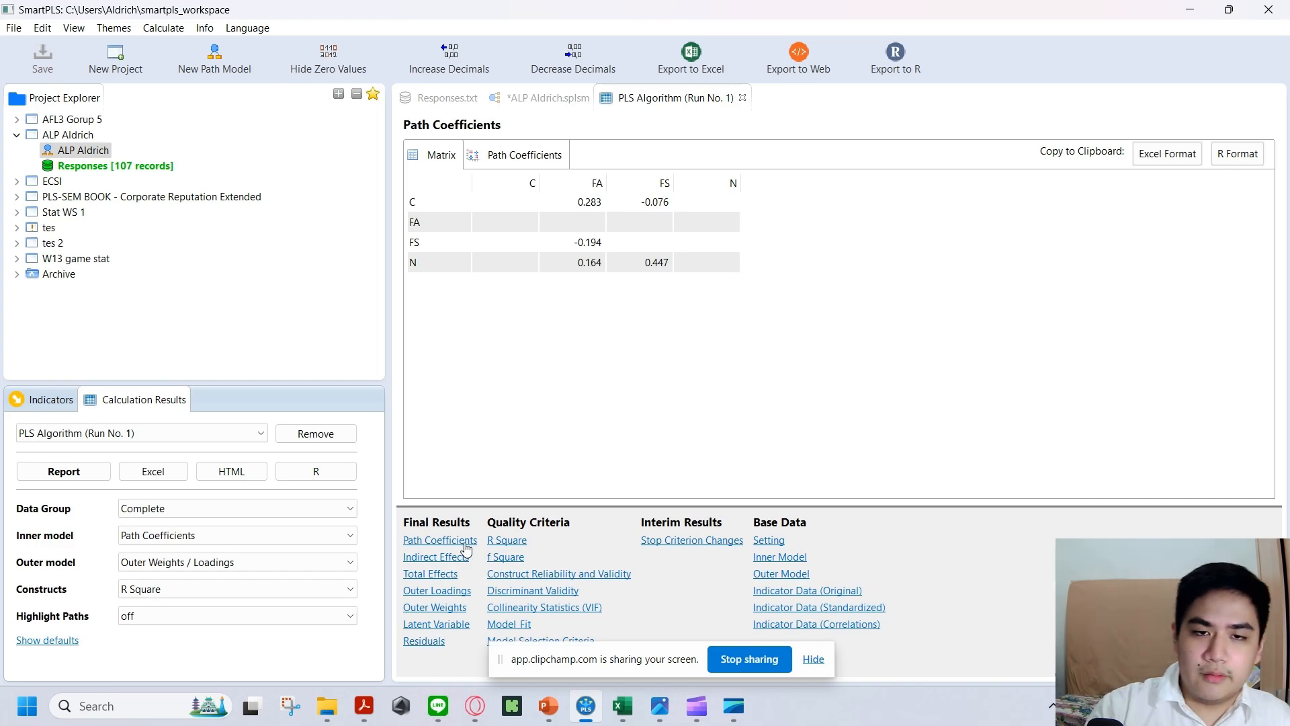
Examine the outer loadings of all C, FA, FS and N indicators for values below 0.70.
left_click(463, 589)
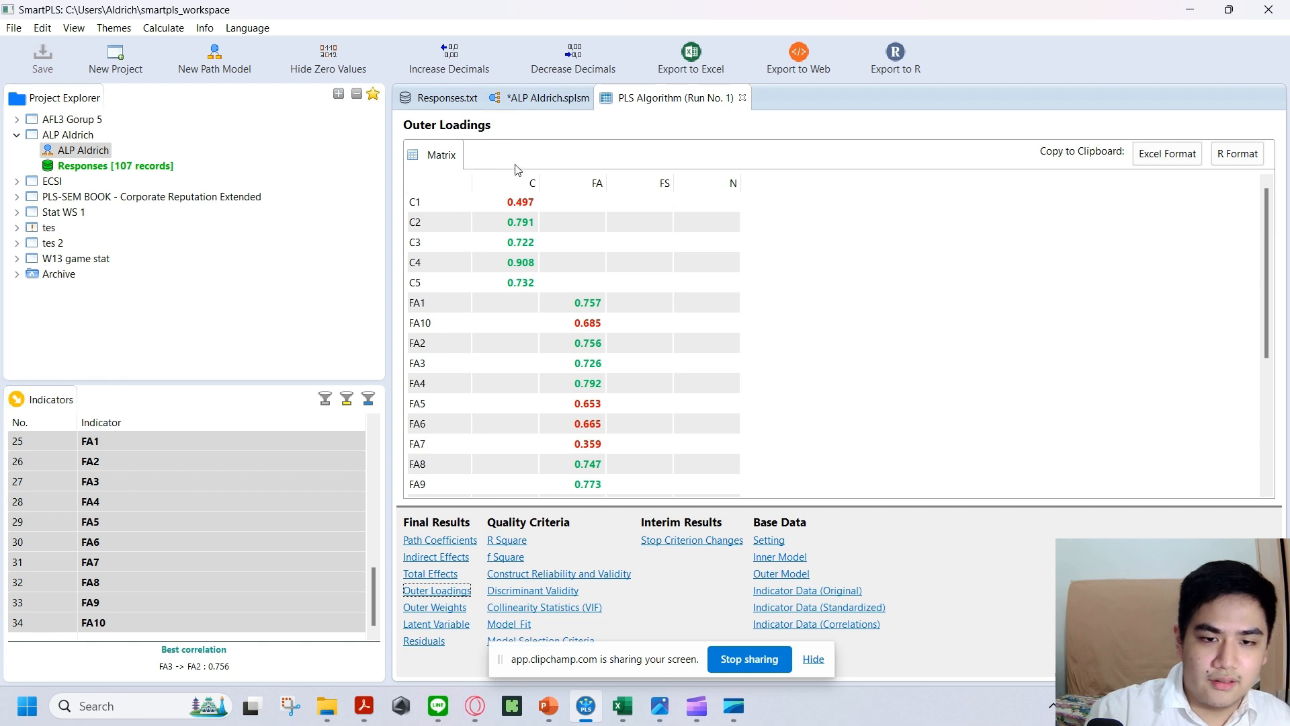
scroll(628, 341, "down", 3)
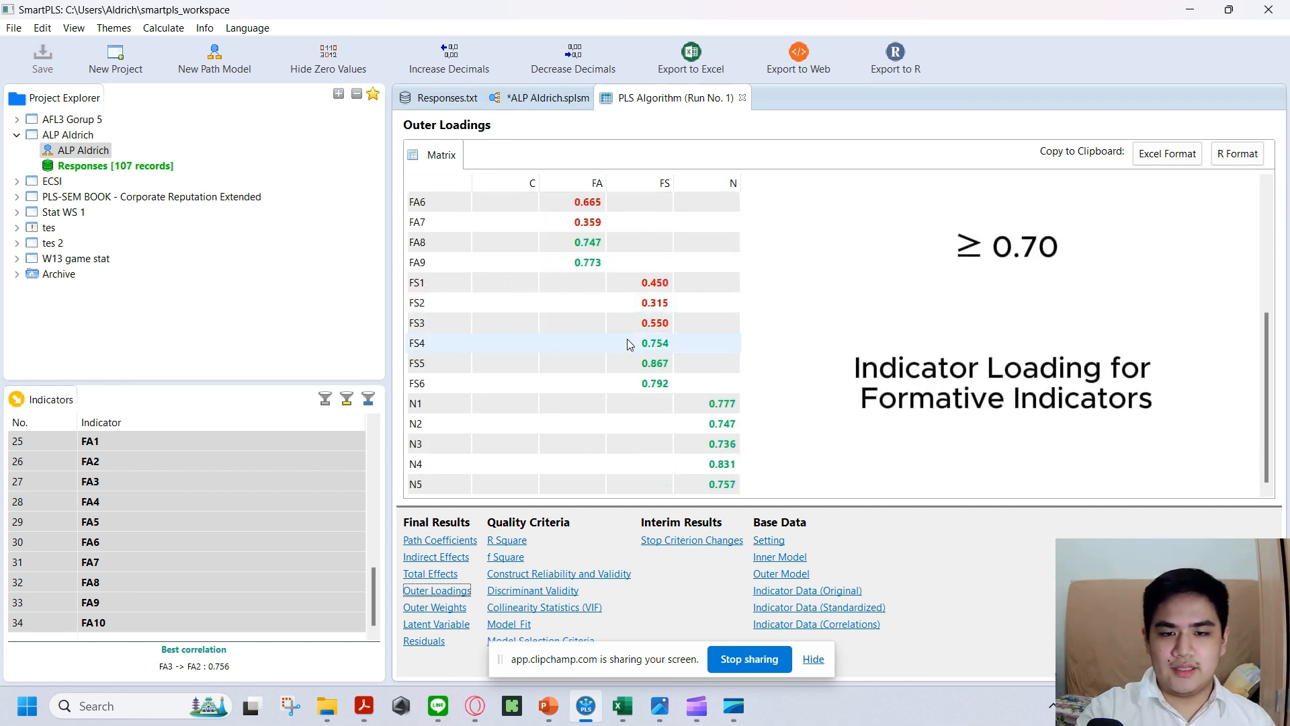
scroll(676, 338, "up", 2)
scroll(677, 338, "up", 1)
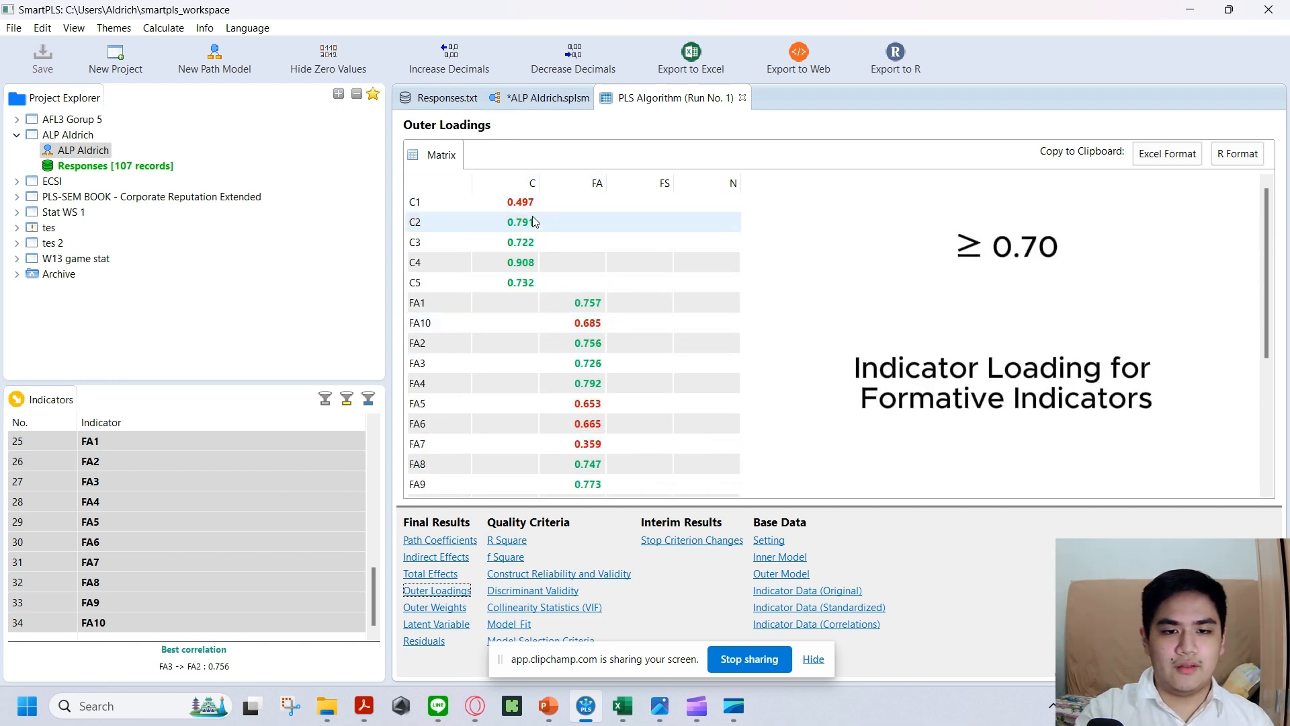
scroll(570, 308, "down", 1)
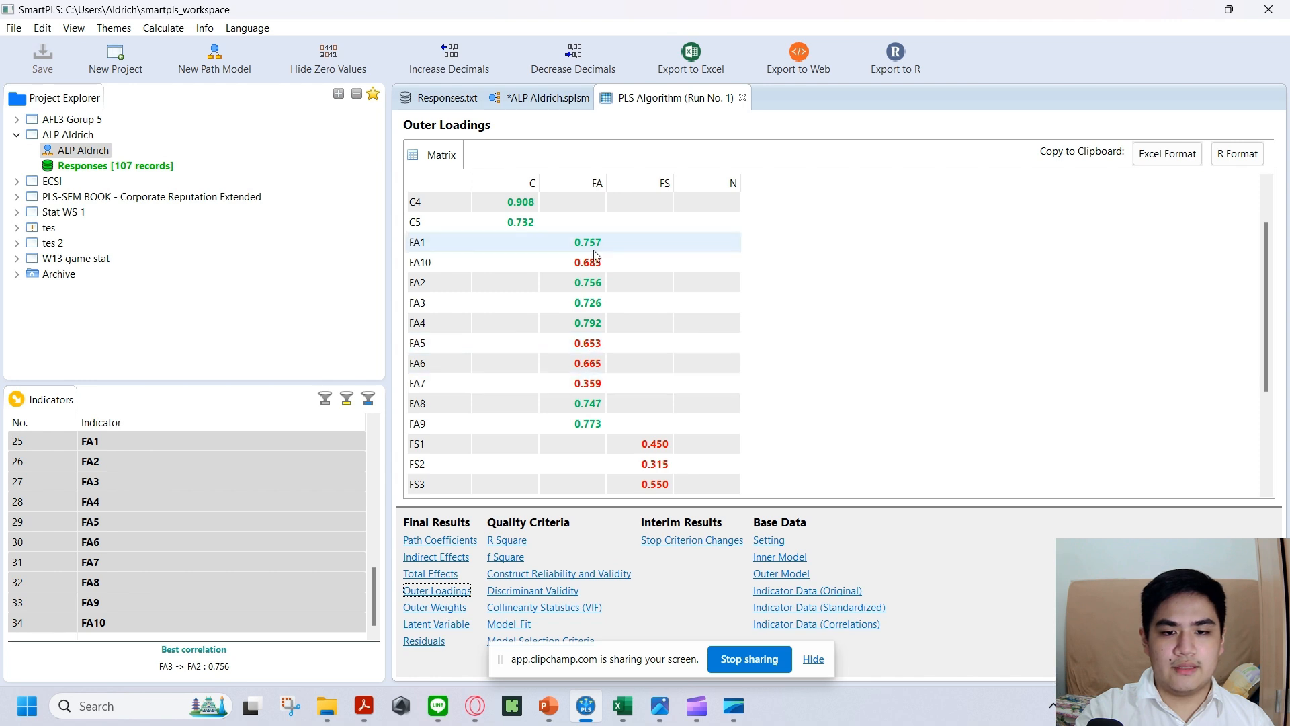
scroll(711, 374, "down", 3)
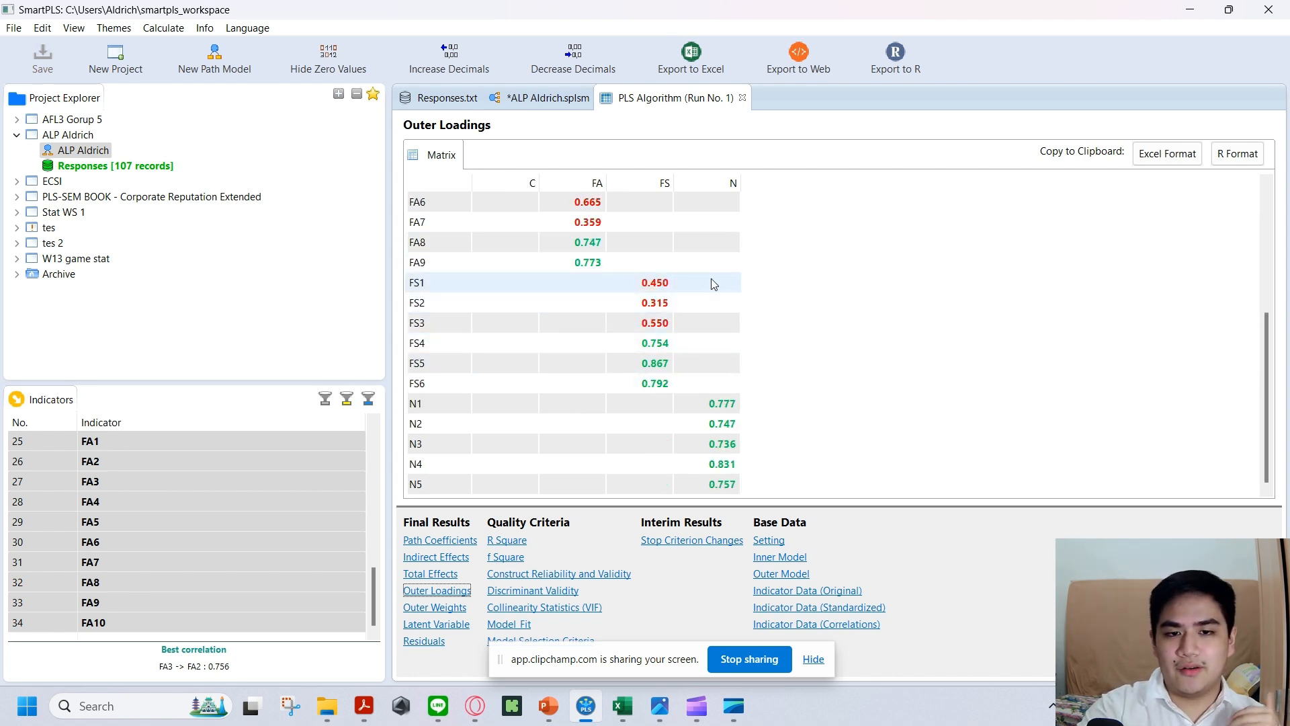
Return to the path model and remove indicator C1 from the C latent variable.
left_click(551, 98)
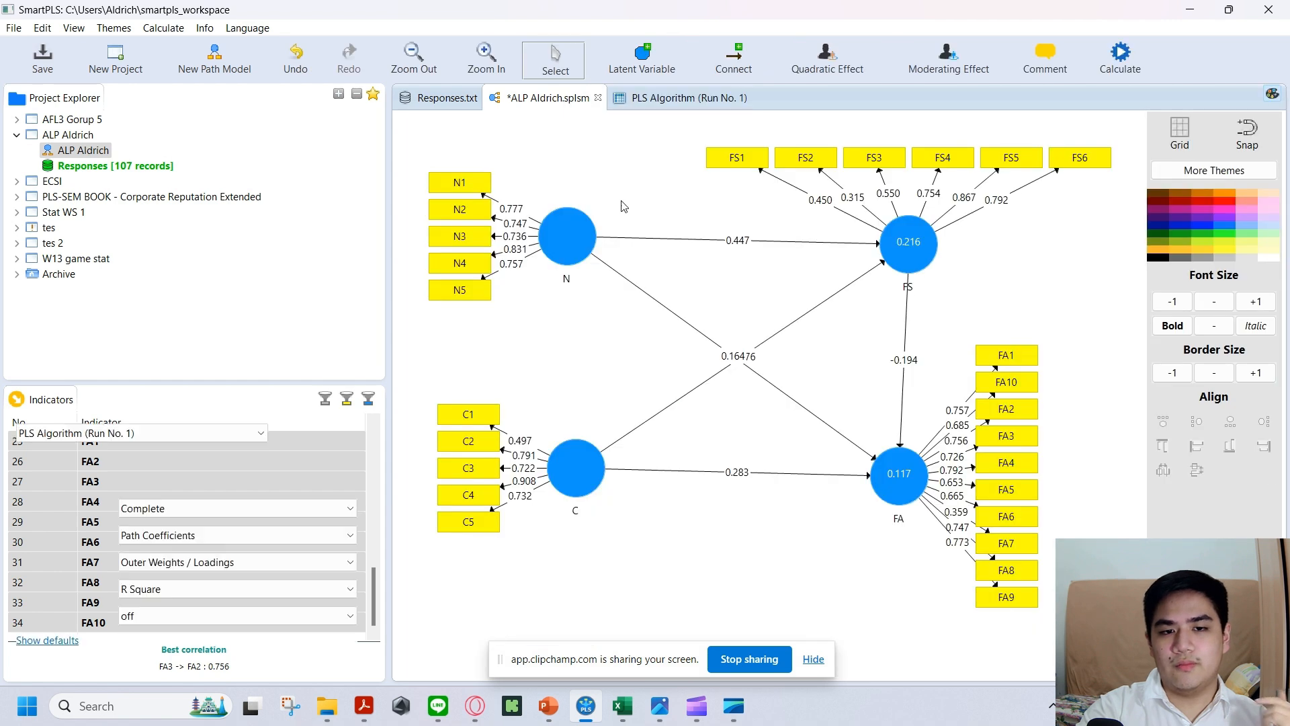
left_click(469, 413)
key("Delete")
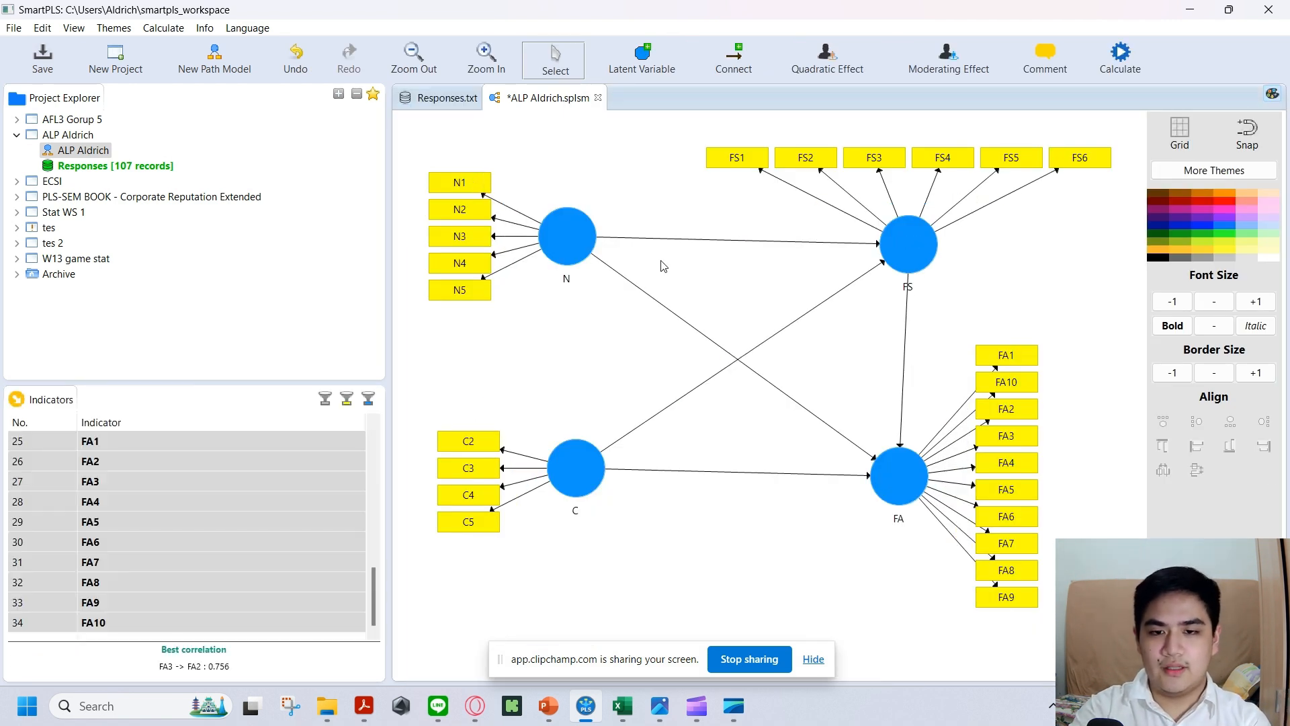
Remove indicators FS1, FS2 and FS3 from the FS latent variable.
left_click(745, 156)
left_click(785, 160, "ctrl")
left_click(877, 165, "ctrl")
key("Delete")
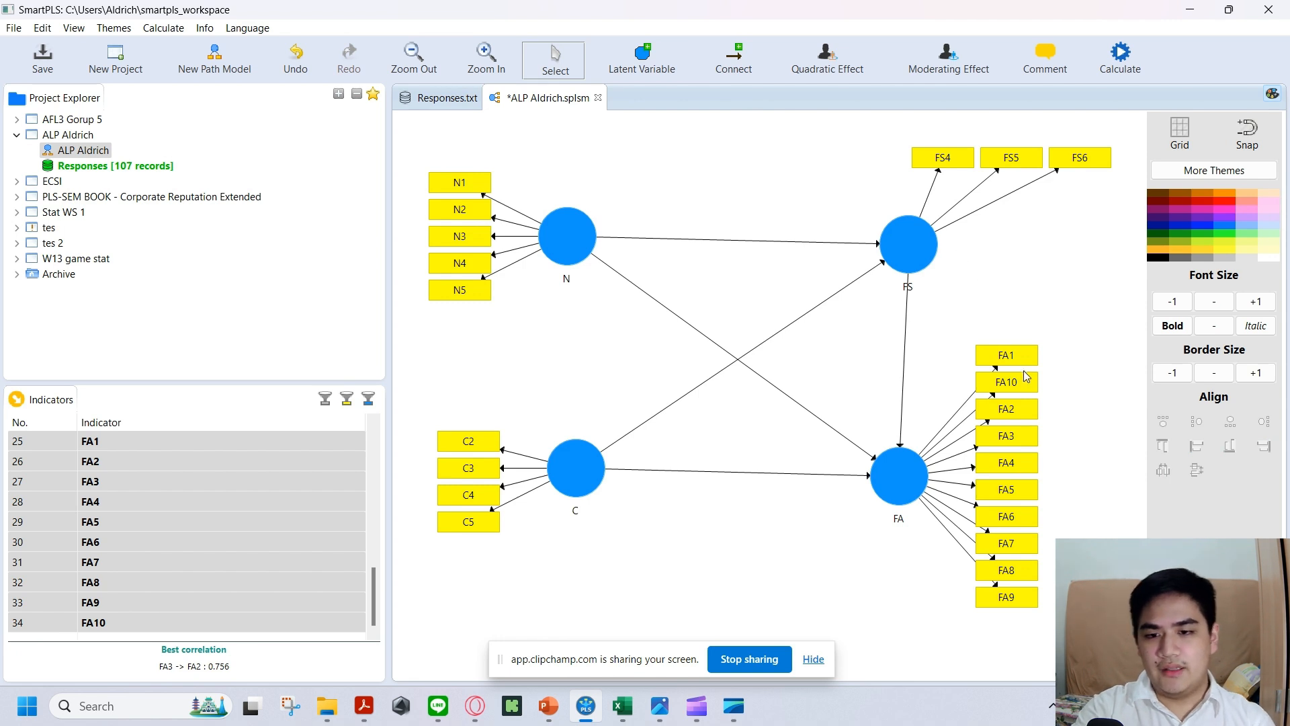
Remove indicators FA5, FA6, FA7 and FA10 from the FA latent variable.
left_click(1018, 494)
left_click(1019, 521, "ctrl")
left_click(1026, 545, "ctrl")
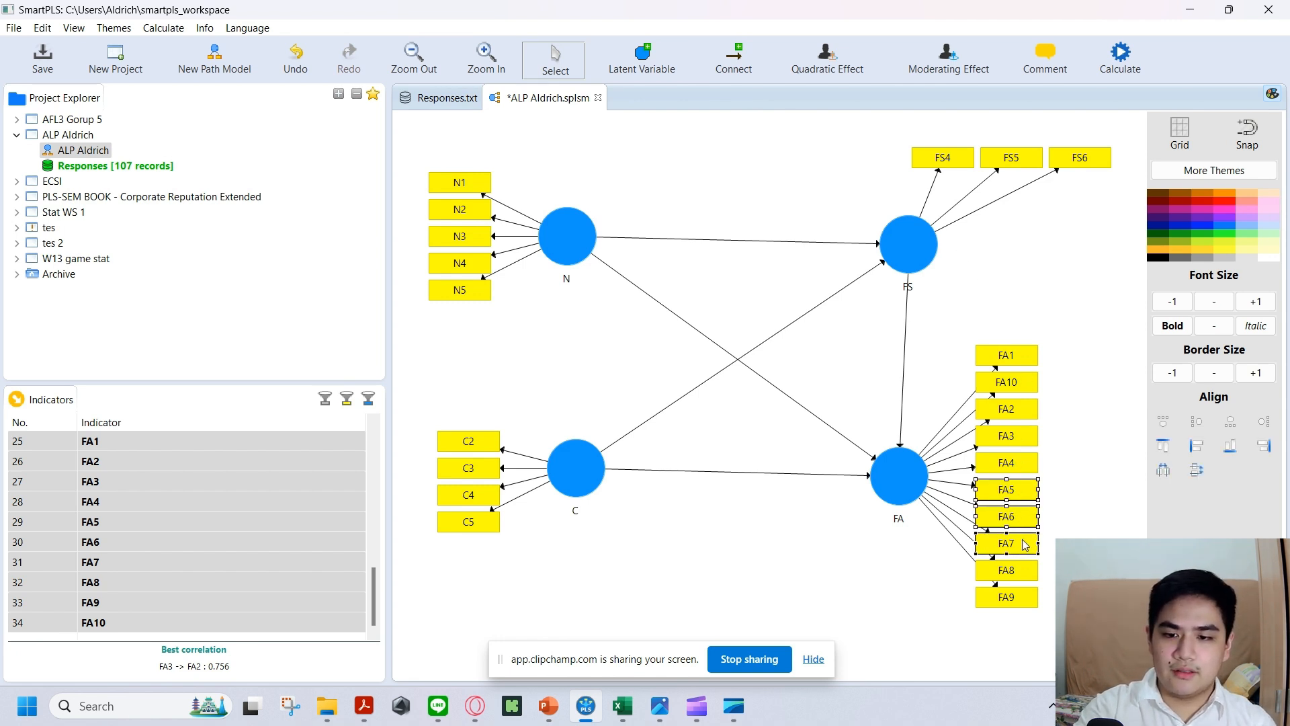
left_click(1034, 389, "ctrl")
key("Delete")
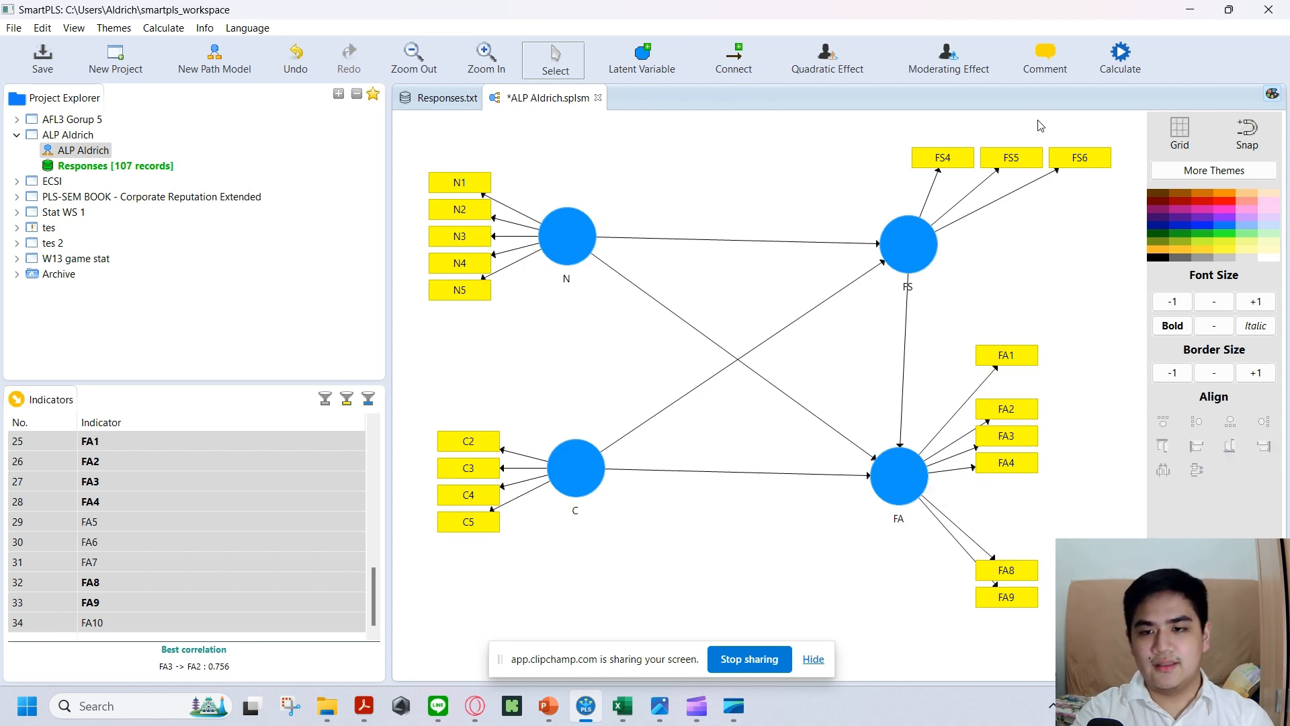
Rerun the PLS Algorithm with the path weighting scheme on the reduced model and check its outer loadings.
left_click(1120, 57)
left_click(1089, 88)
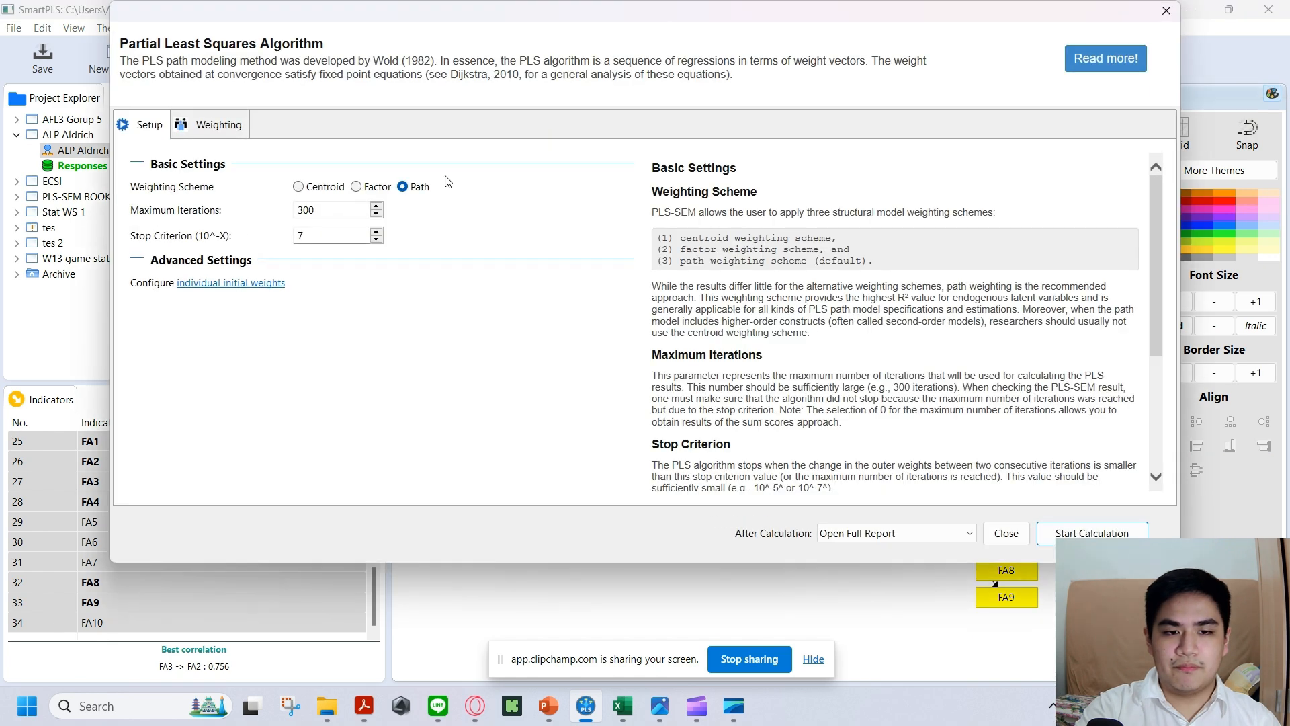
left_click(1092, 533)
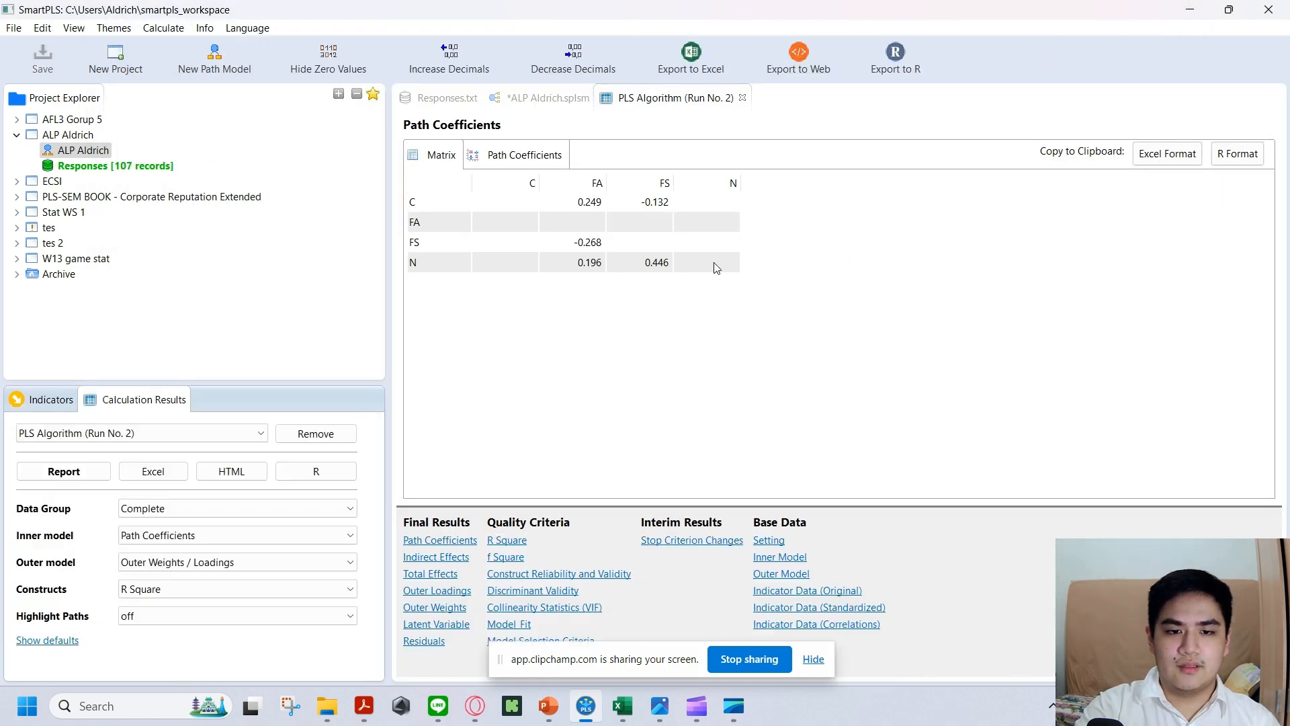
left_click(438, 591)
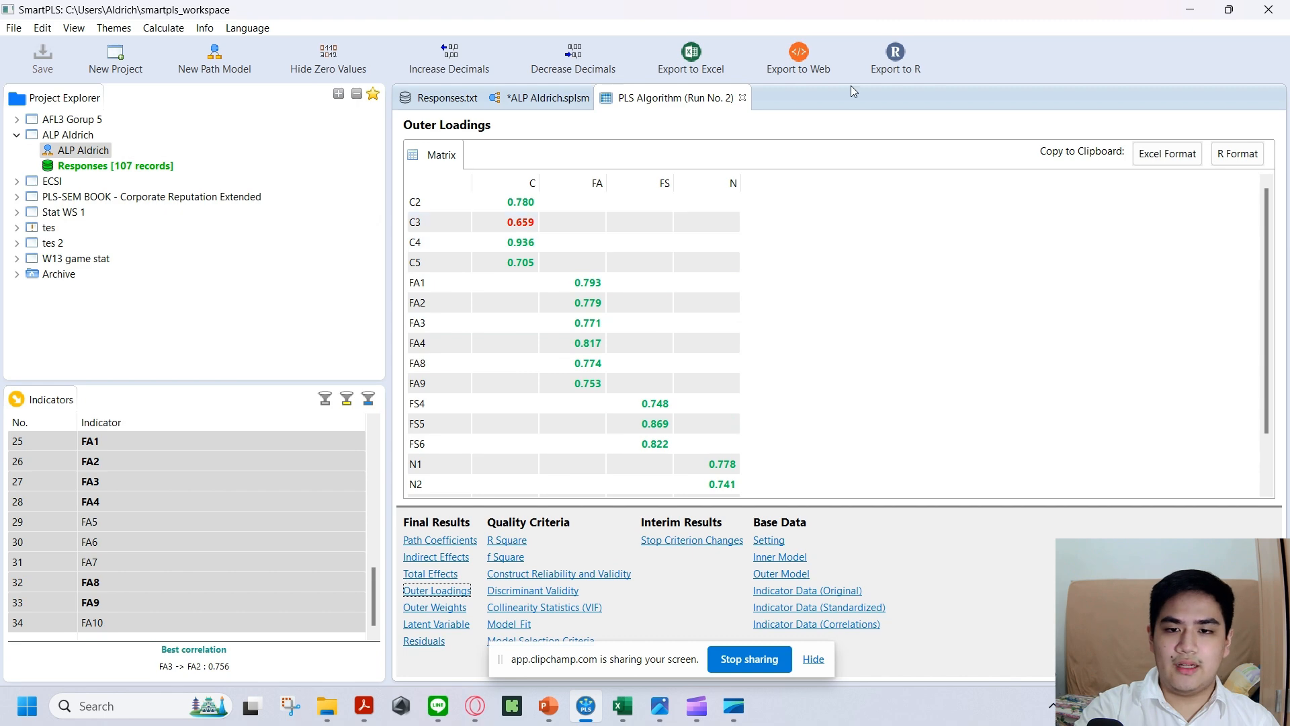
Return to the path model and remove indicator C3 from the C latent variable.
left_click(548, 97)
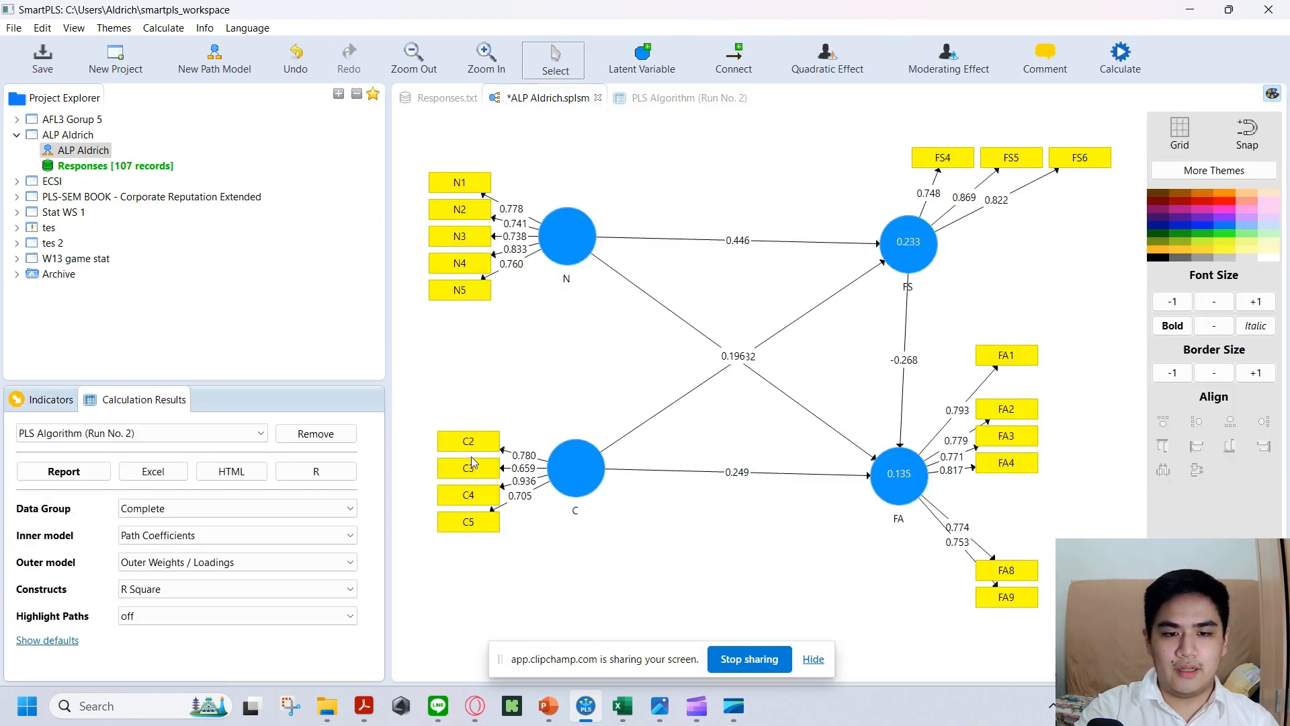
left_click(471, 468)
key("Delete")
Recalculate the PLS Algorithm without C3 and review the outer loadings of the remaining indicators.
left_click(1121, 54)
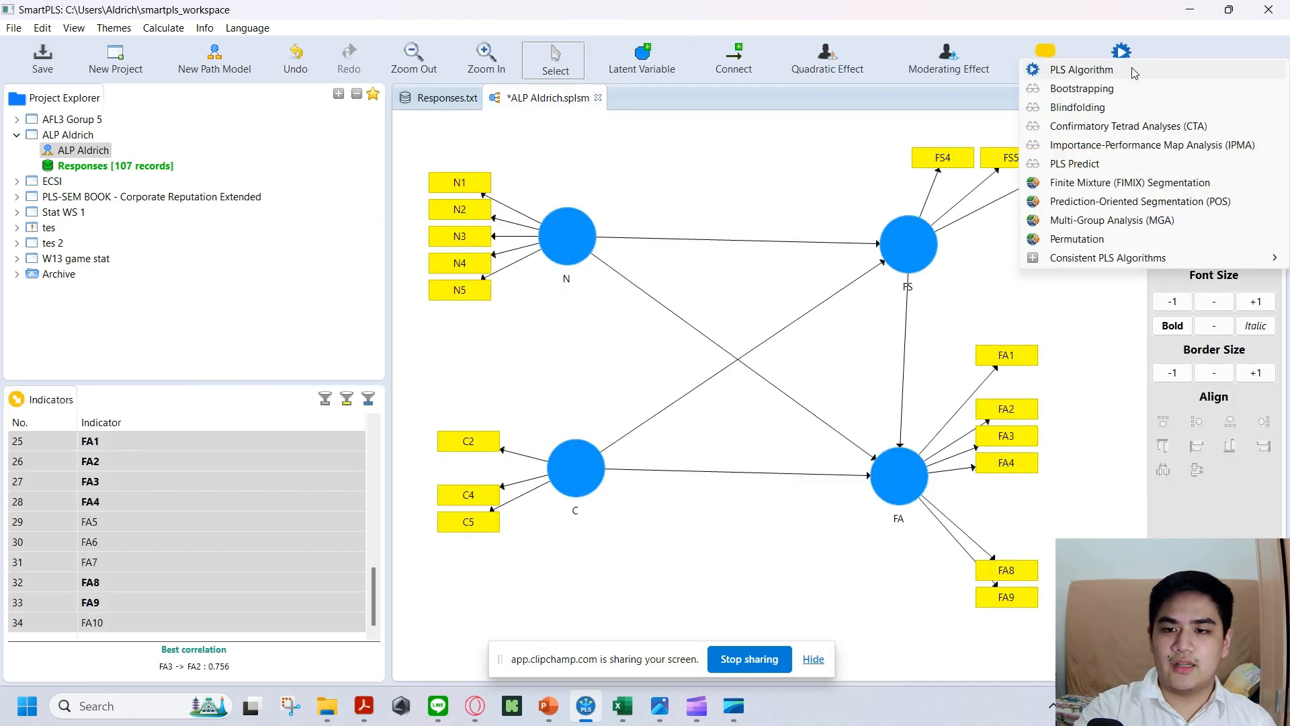
left_click(1075, 89)
left_click(1118, 530)
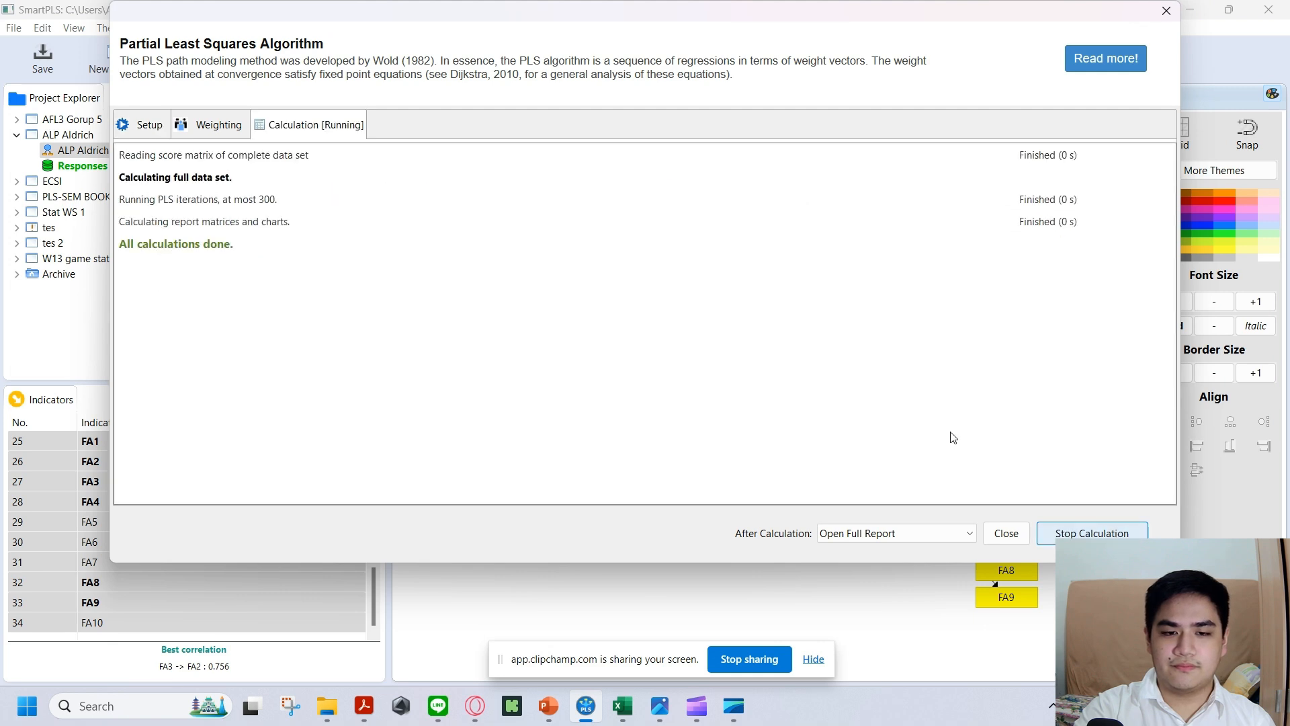
left_click(439, 591)
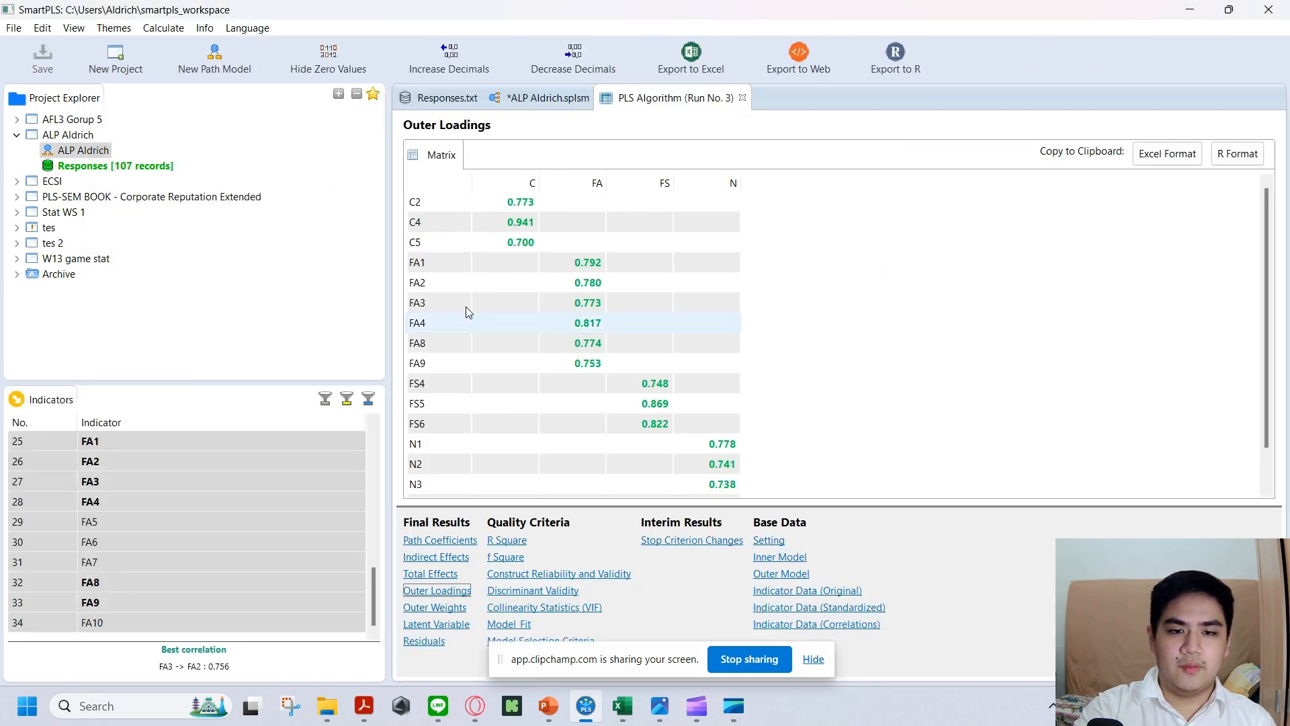
scroll(596, 266, "down", 1)
scroll(592, 259, "up", 1)
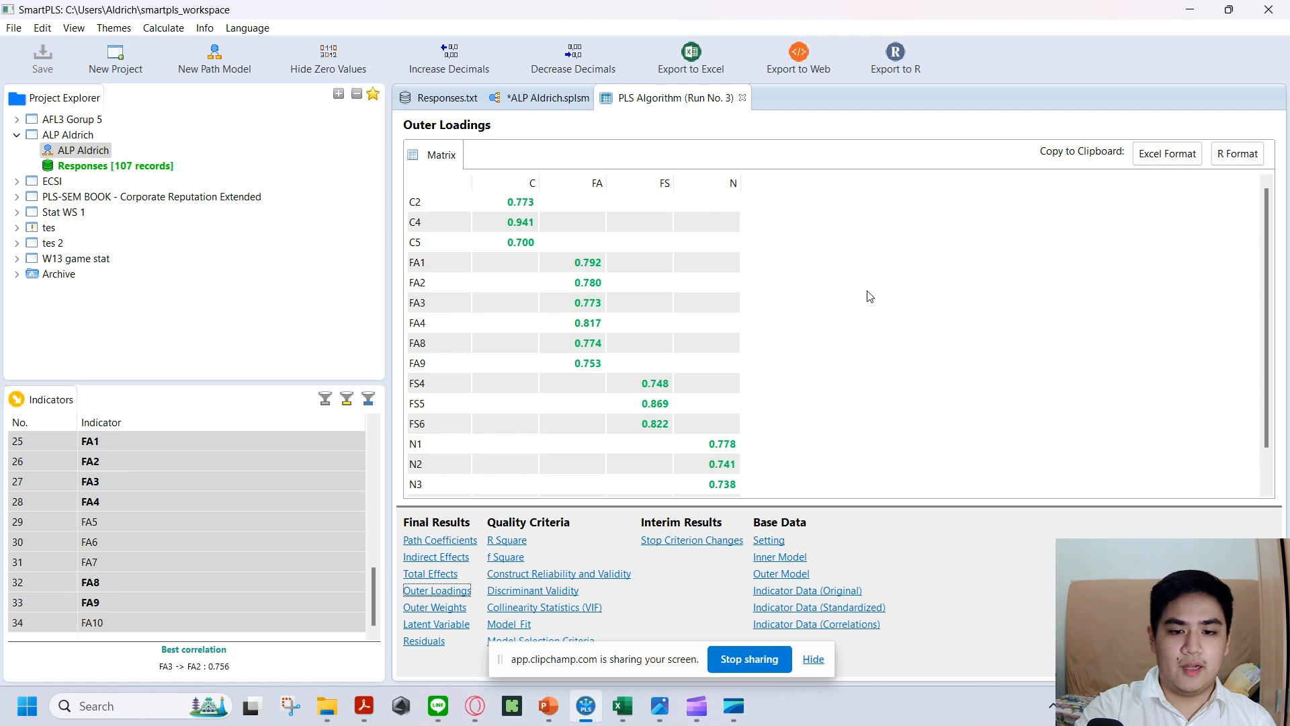
Review the Construct Reliability and Validity matrix, widening its columns so the full headings can be read.
left_click(620, 575)
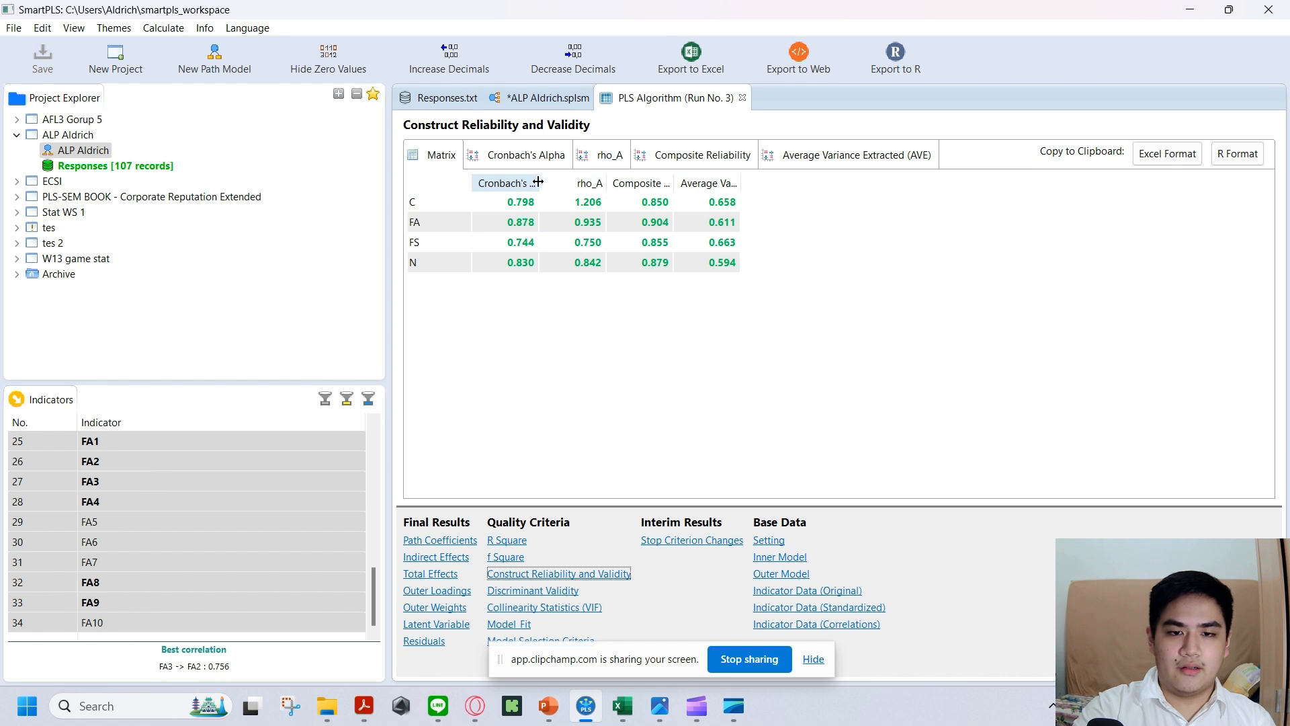
left_click_drag(542, 179, 594, 183)
left_click_drag(728, 183, 921, 183)
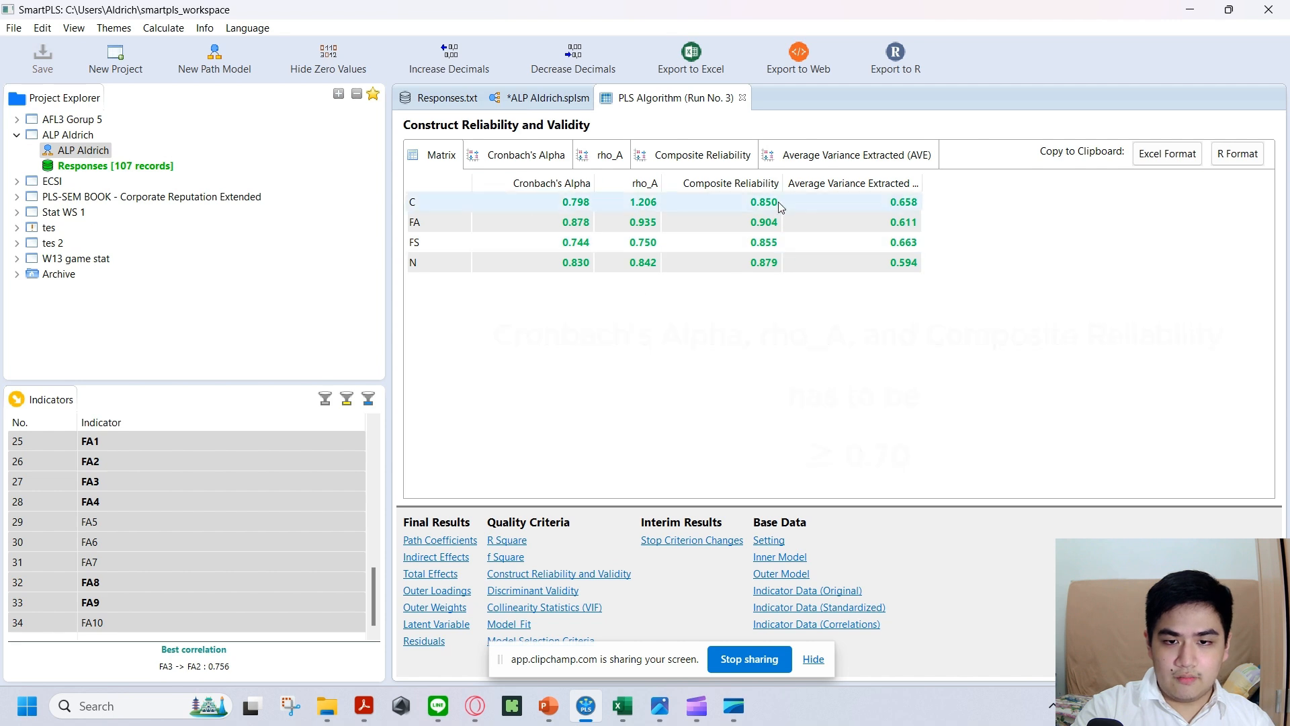
double_click(924, 186)
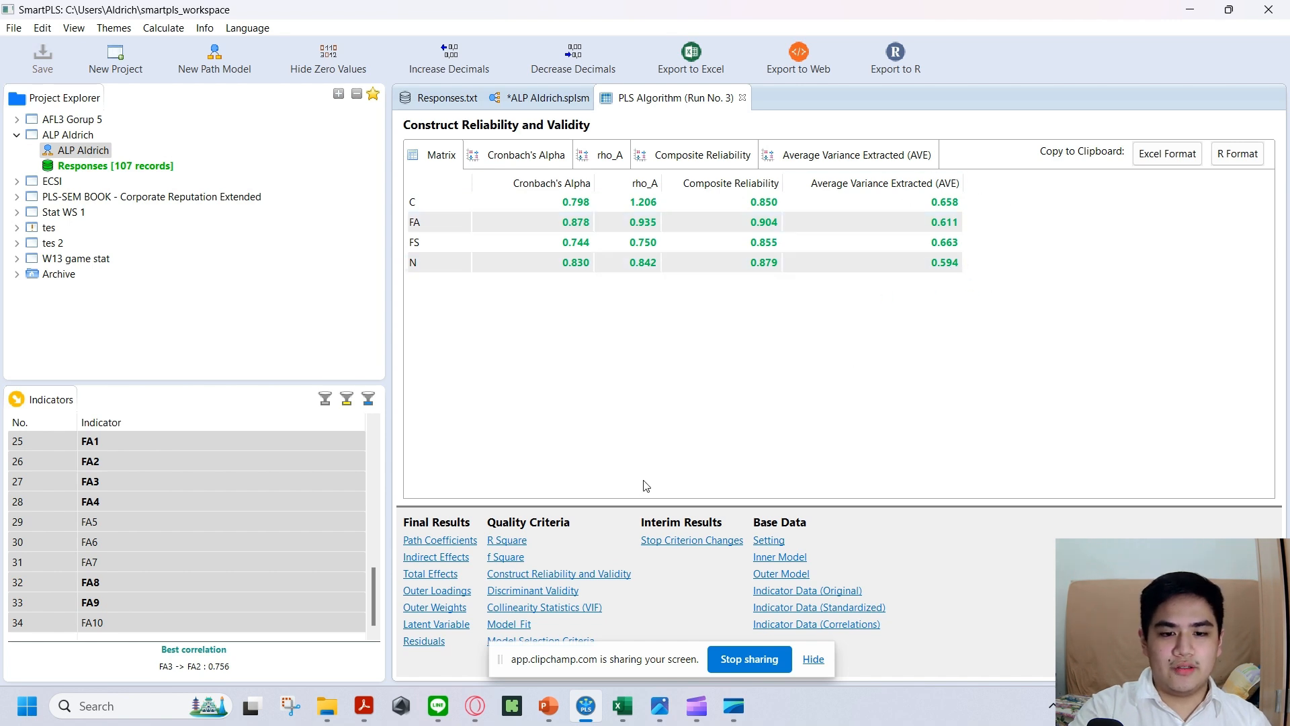
Review discriminant validity by the Fornell-Larcker criterion and HTMT ratio, and the outer and inner VIF values.
left_click(555, 594)
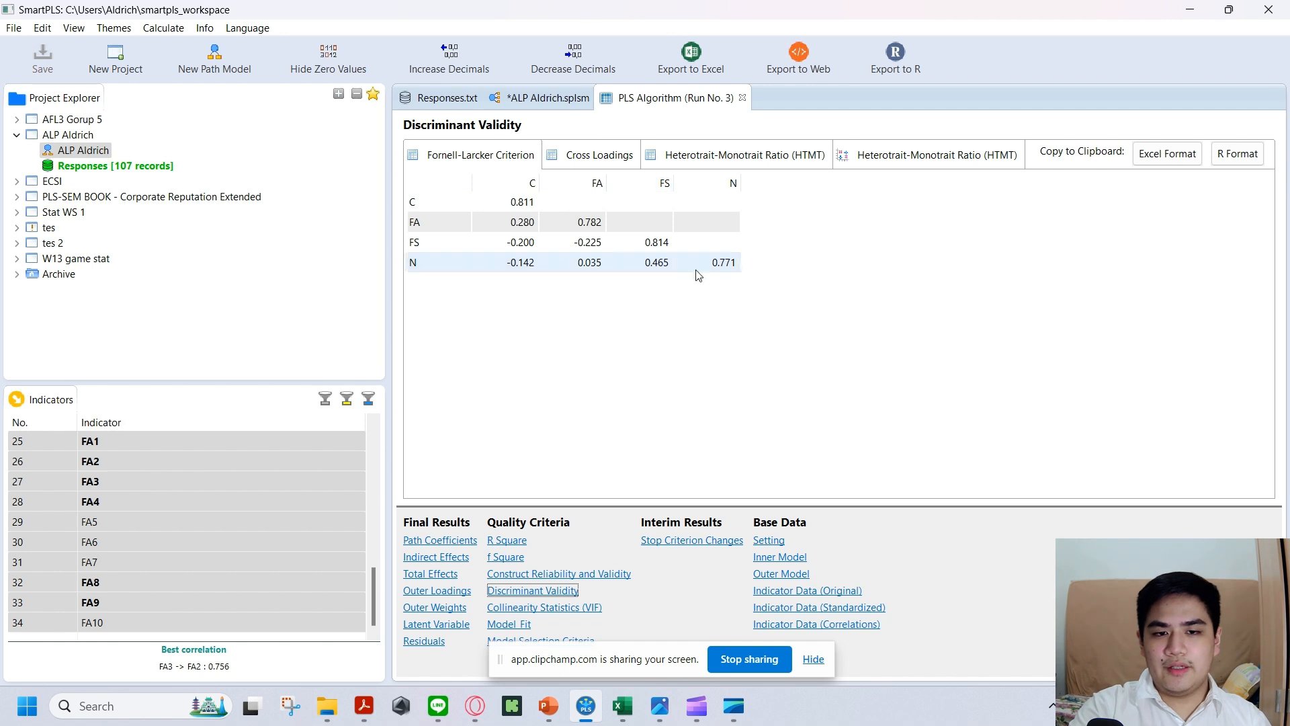
left_click(751, 157)
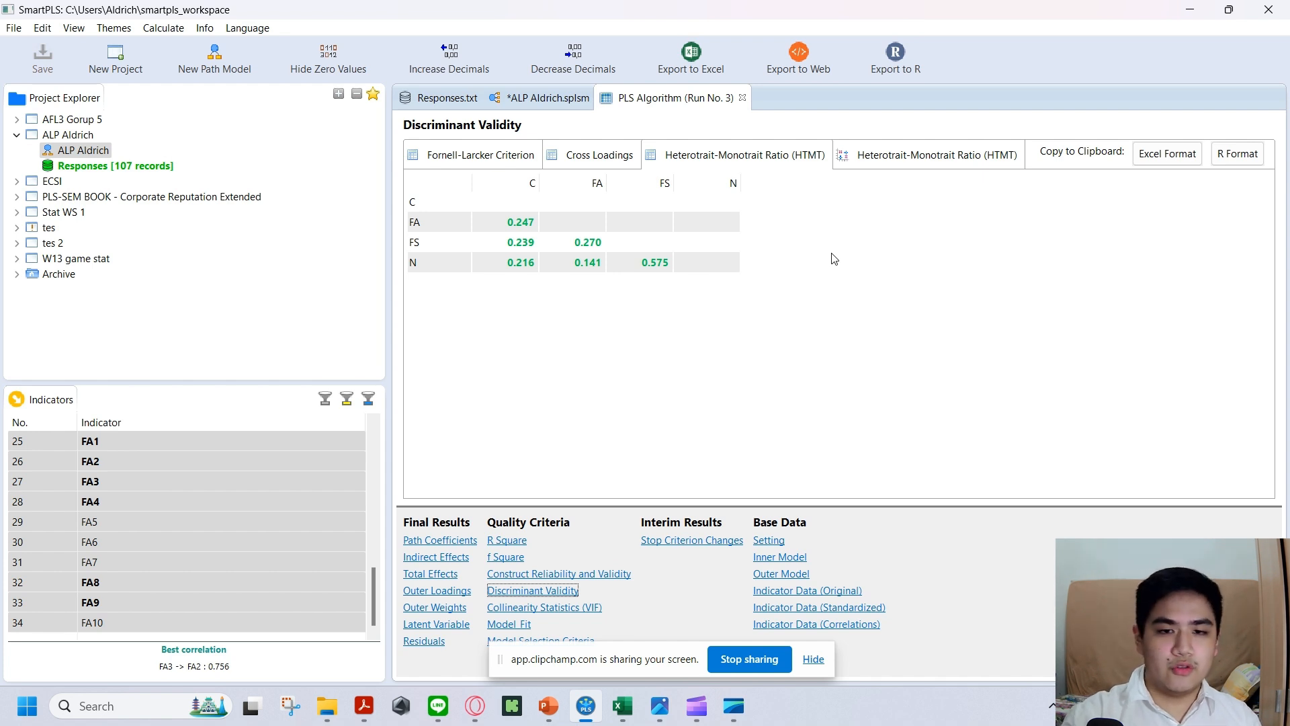
left_click(515, 614)
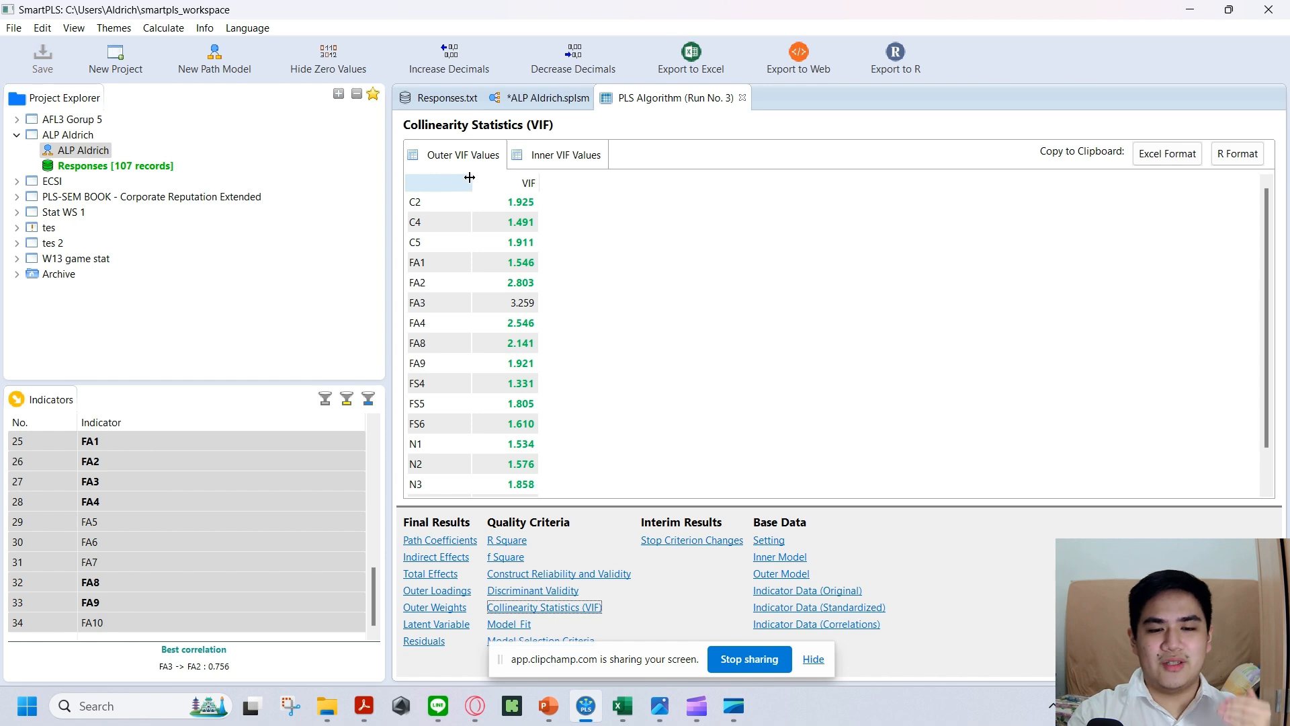
left_click(559, 156)
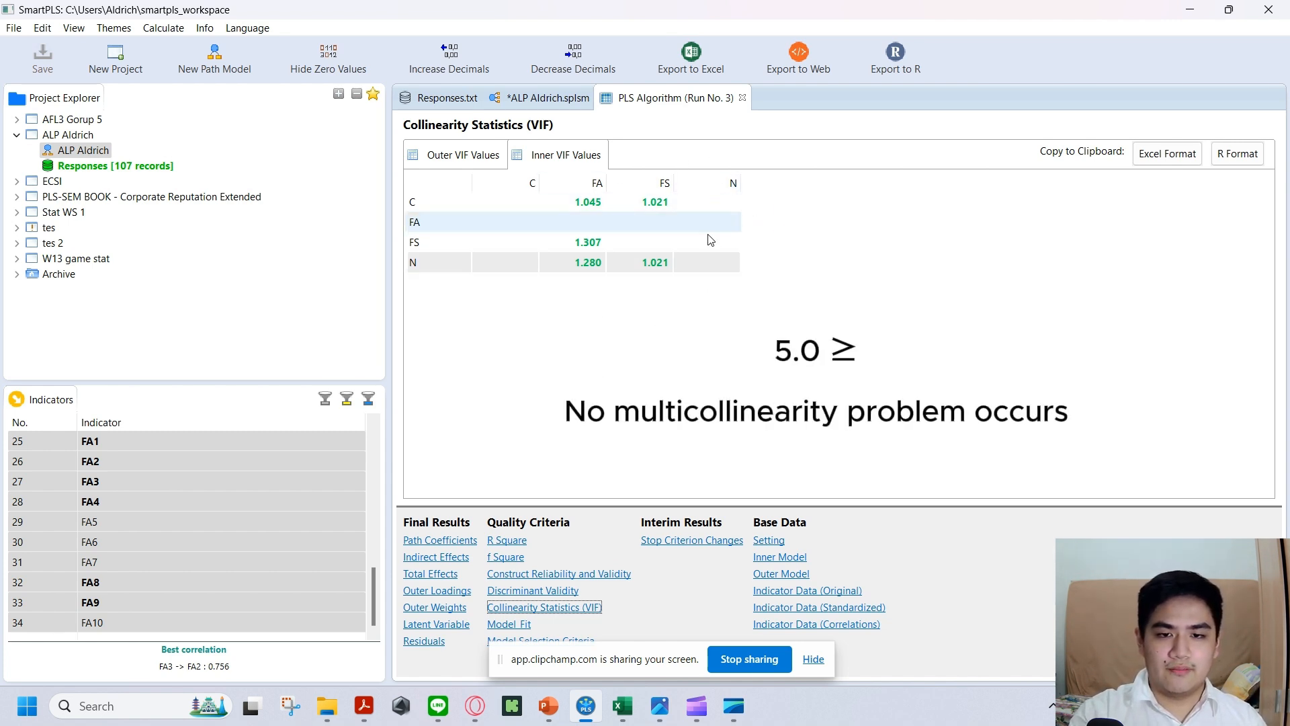
Run basic Bootstrapping on the path model with 500 subsamples, BCa confidence intervals, a two-tailed test and 0.05 significance.
left_click(548, 97)
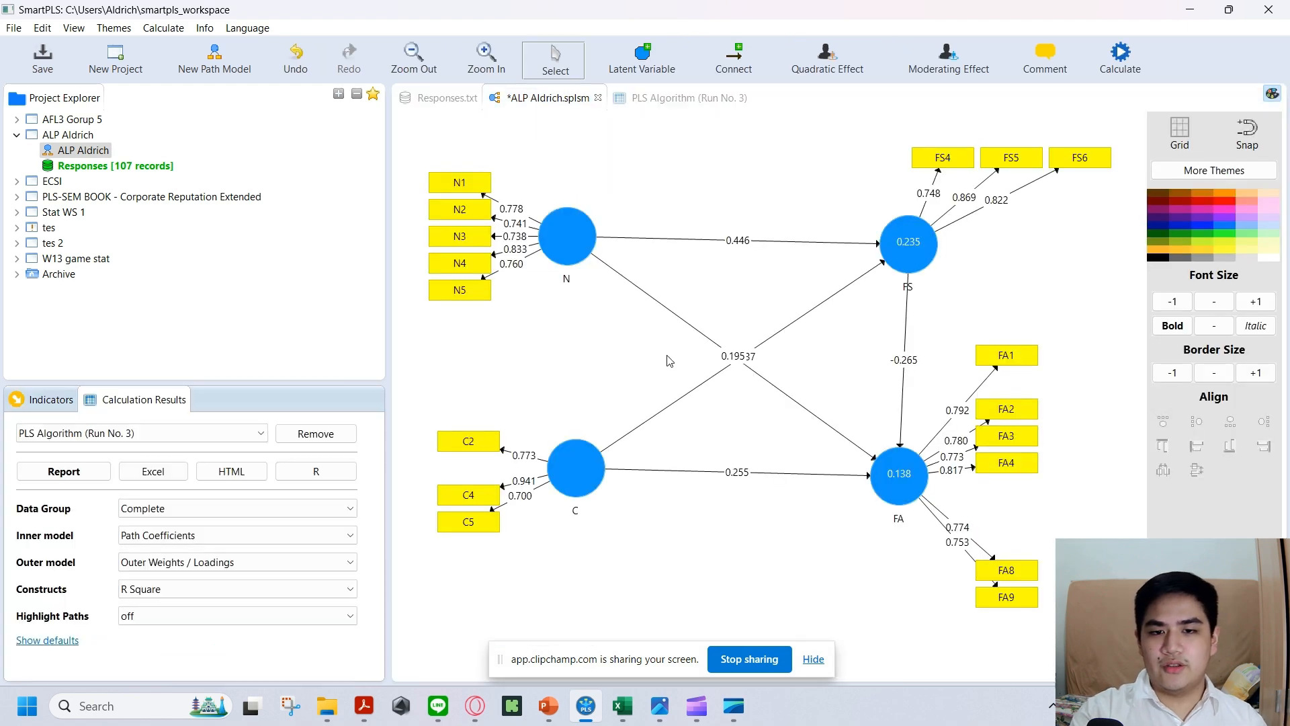
left_click(1129, 60)
left_click(1128, 87)
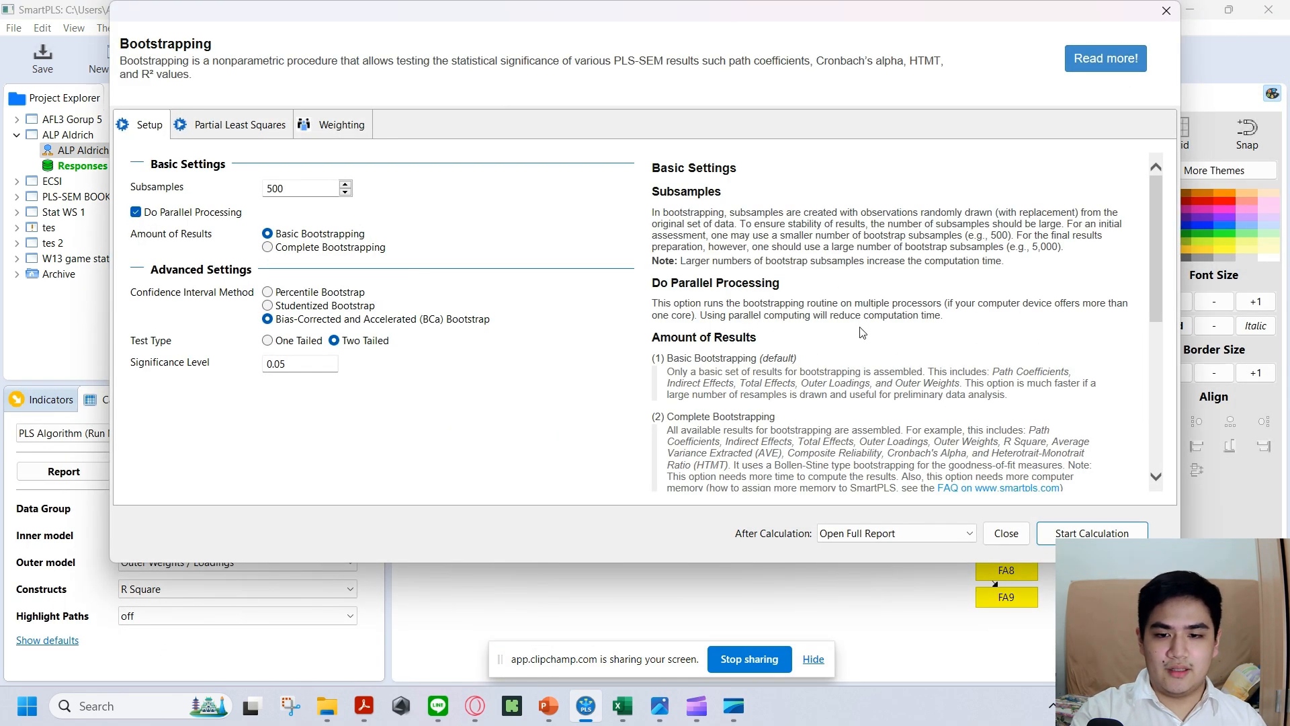
left_click(1074, 527)
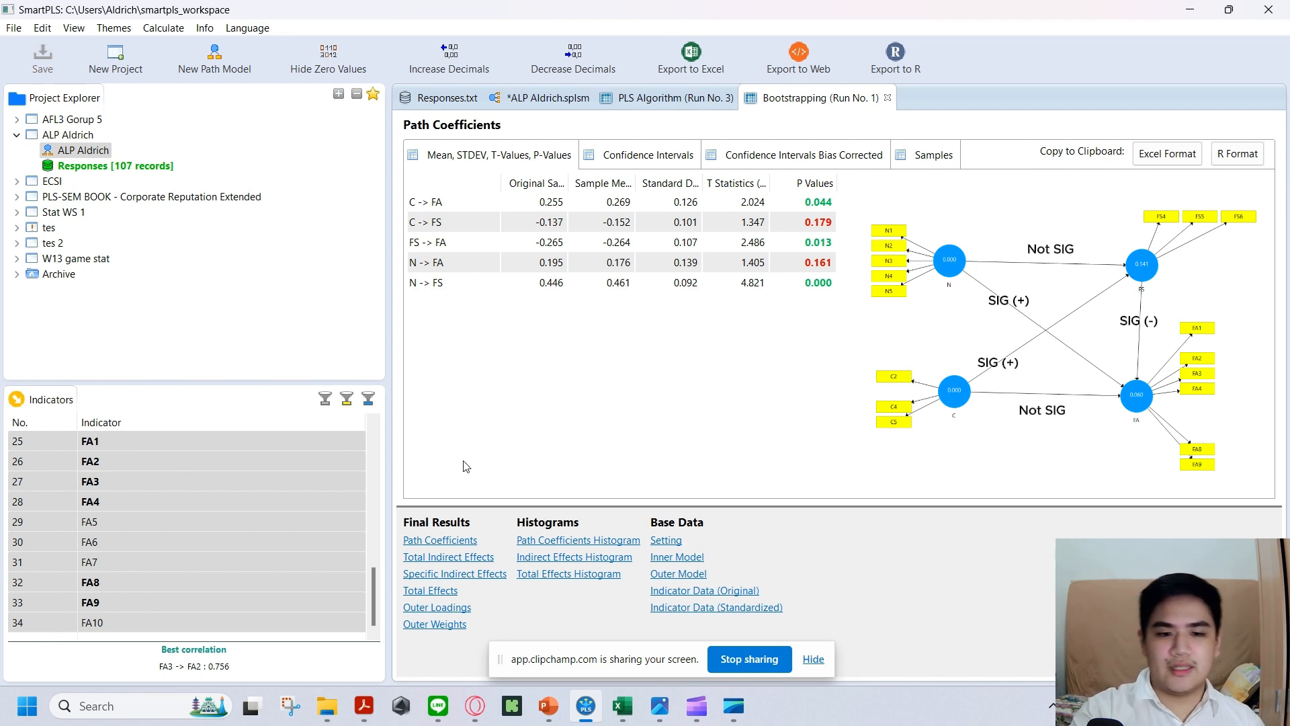
Review the specific indirect effects from the bootstrapping run, widening the path label column of the table.
left_click(450, 575)
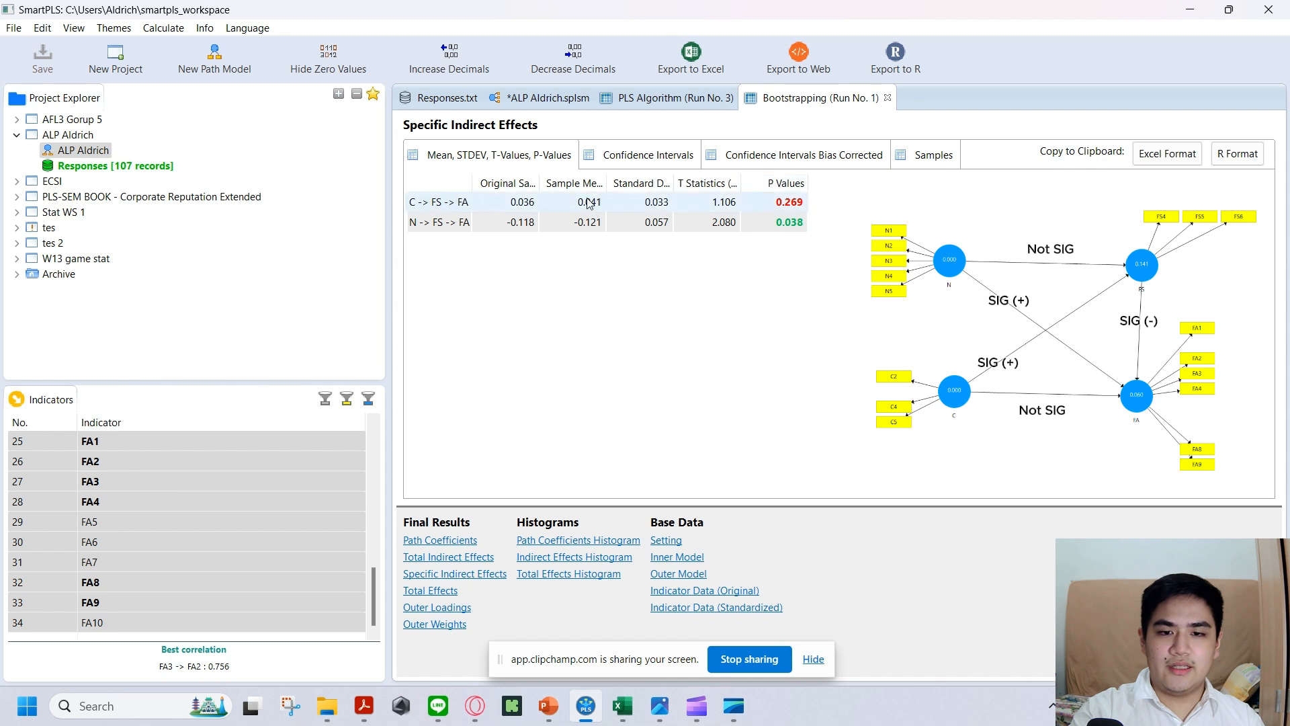
left_click_drag(474, 182, 523, 188)
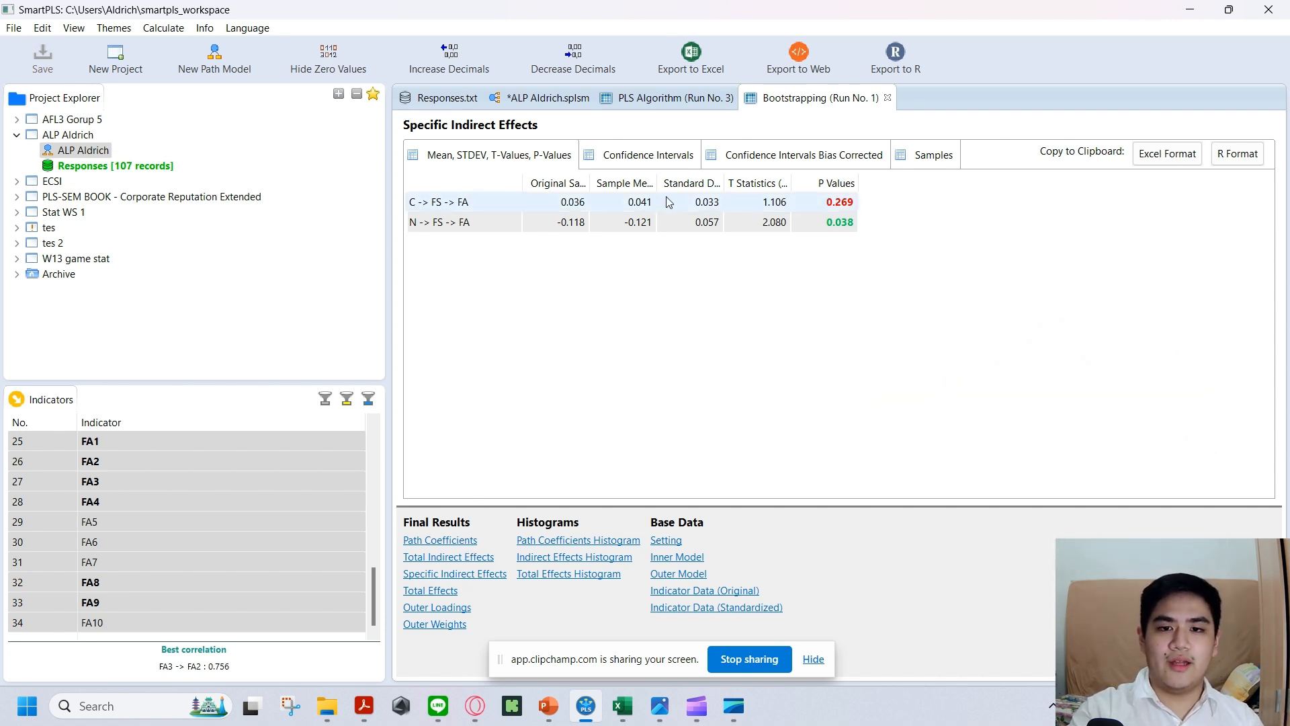
Review the R Square and f Square results of the third PLS Algorithm run, widening the R Square columns to show full headings.
left_click(675, 99)
left_click(507, 541)
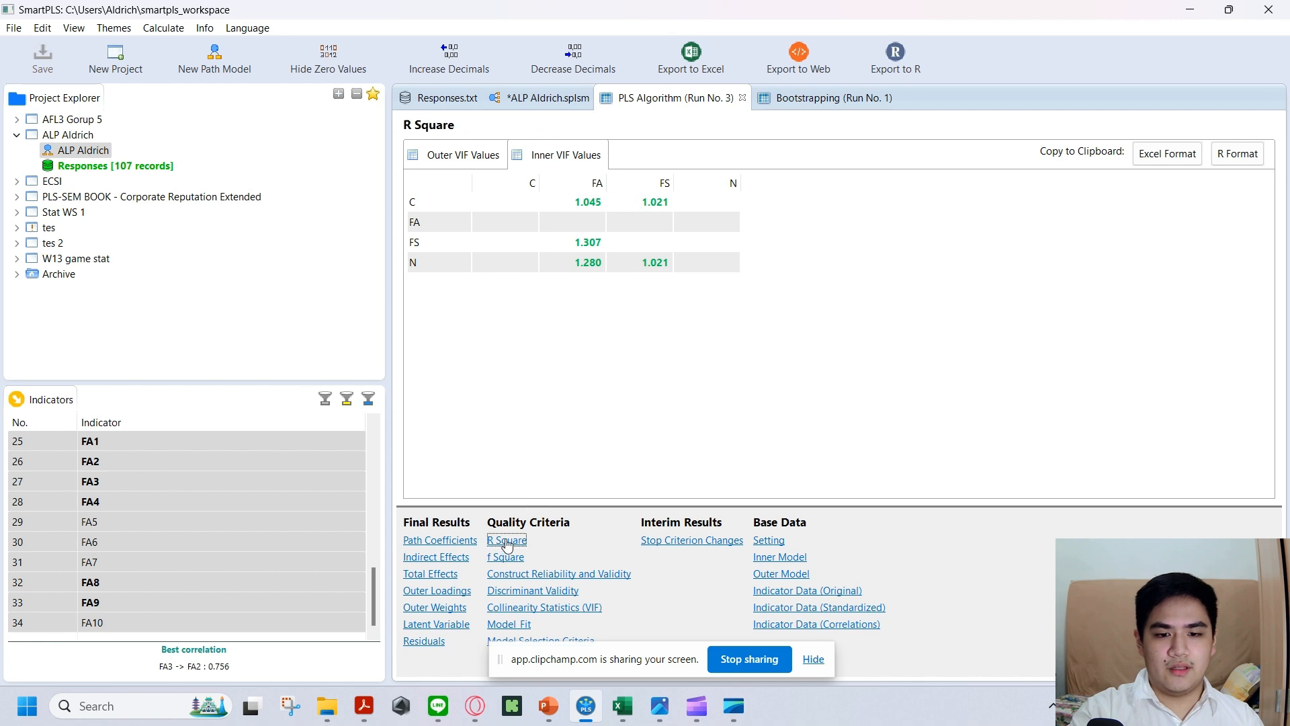
left_click_drag(540, 180, 731, 180)
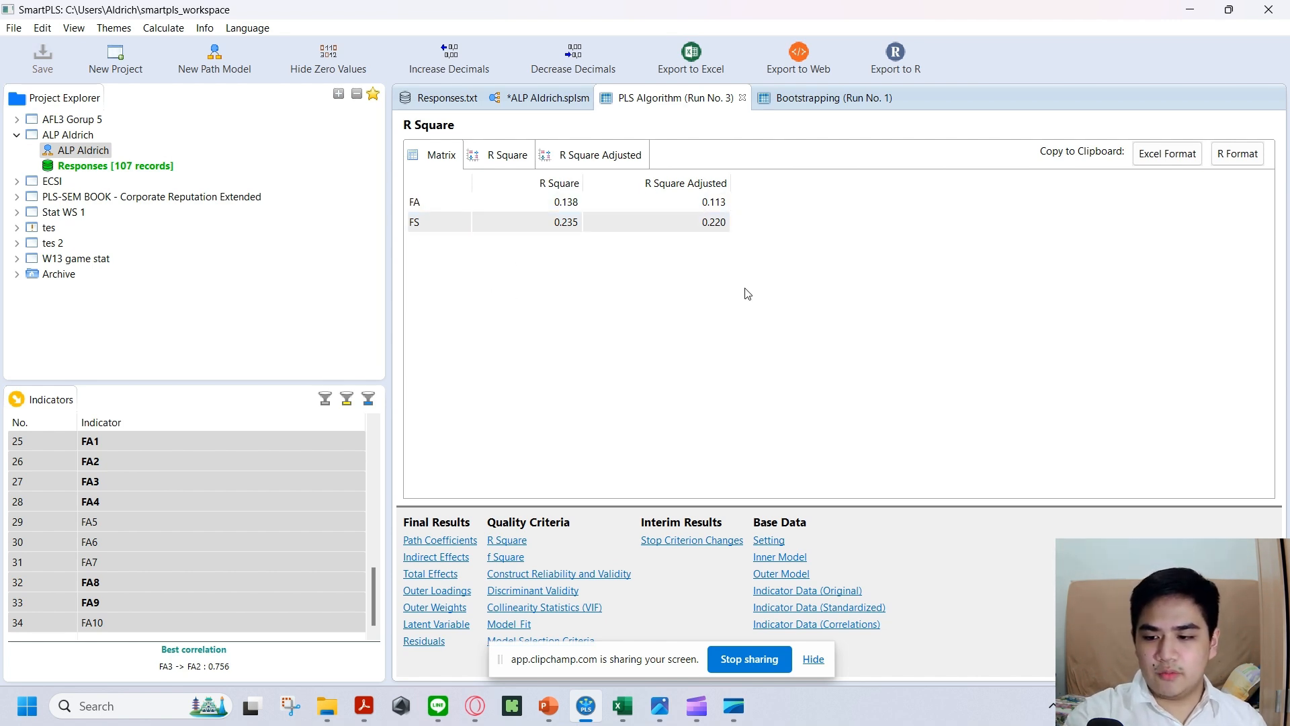
left_click(509, 560)
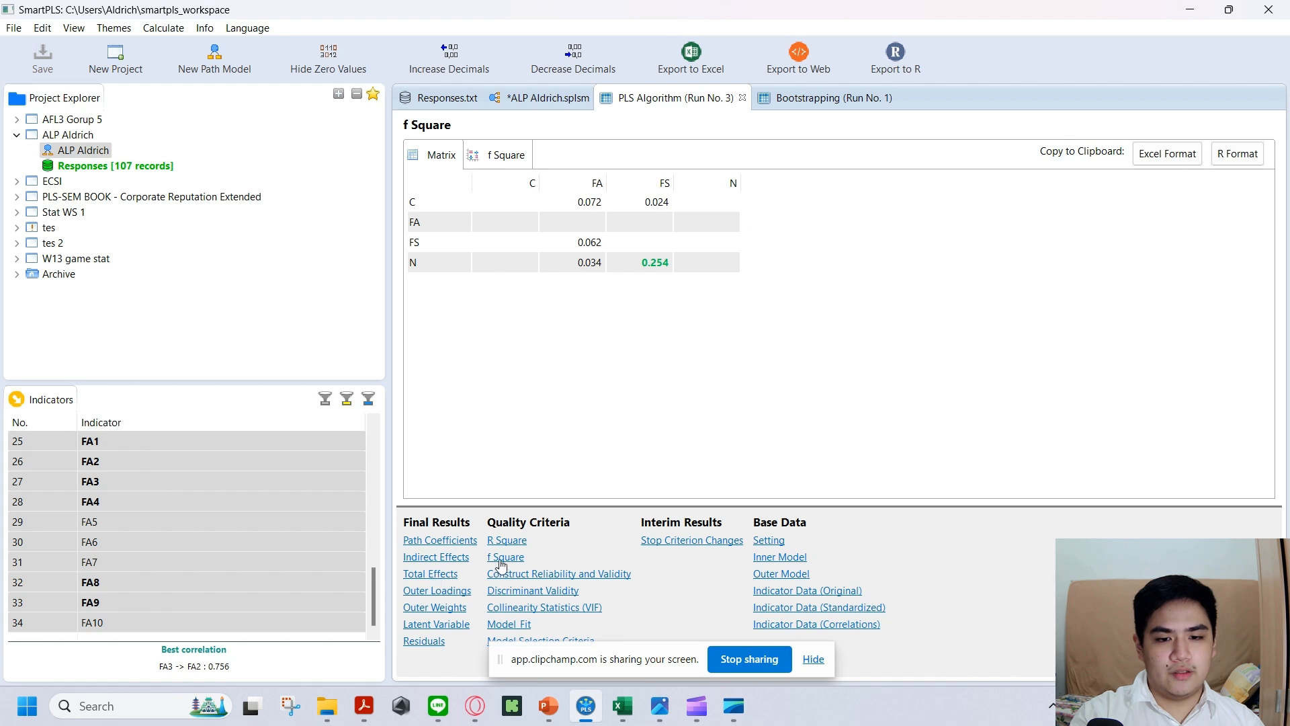
Run Blindfolding on the path model with omission distance 7 and review the Q² values under Construct Crossvalidated Redundancy.
left_click(550, 98)
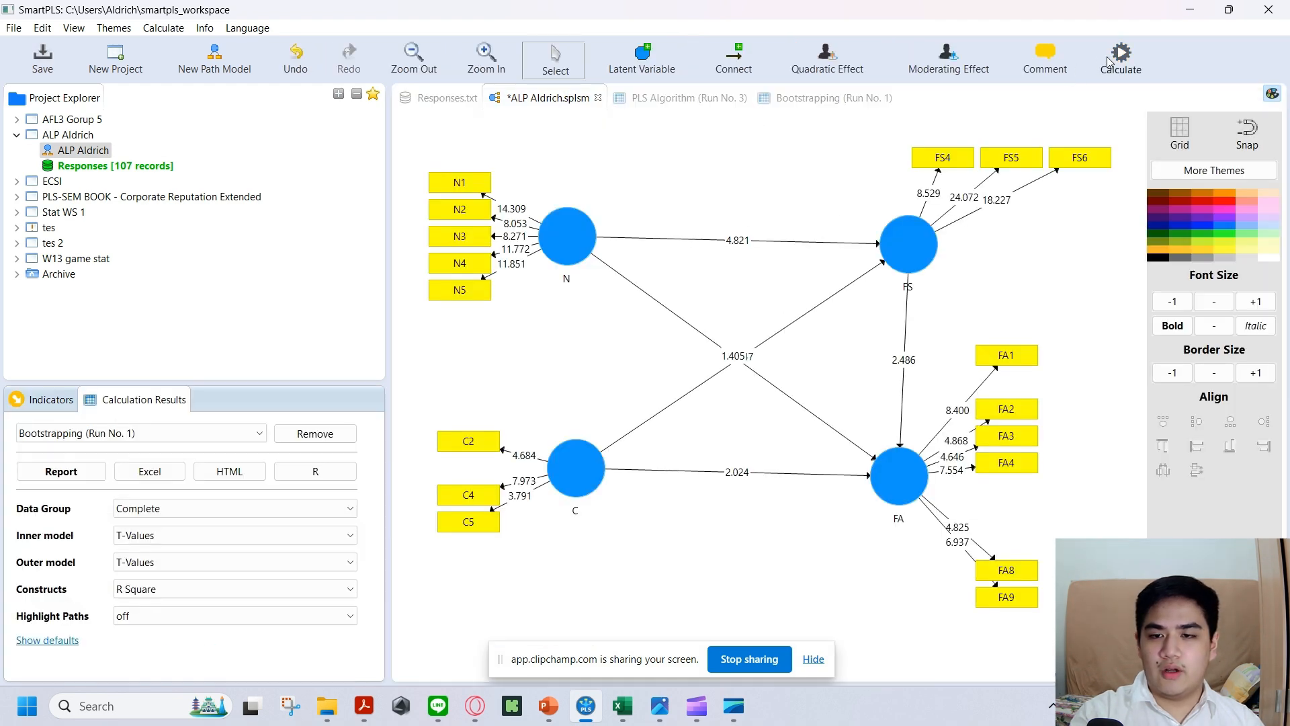
left_click(1119, 59)
left_click(1089, 108)
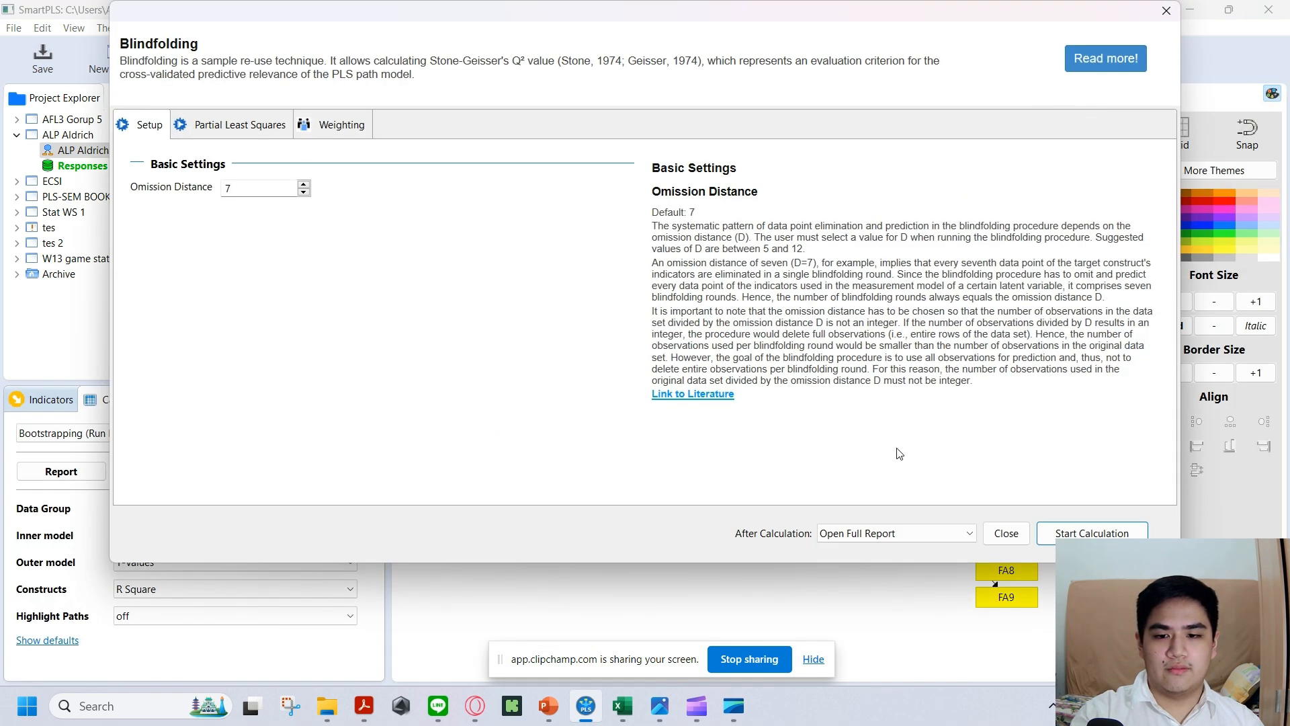
key("Return")
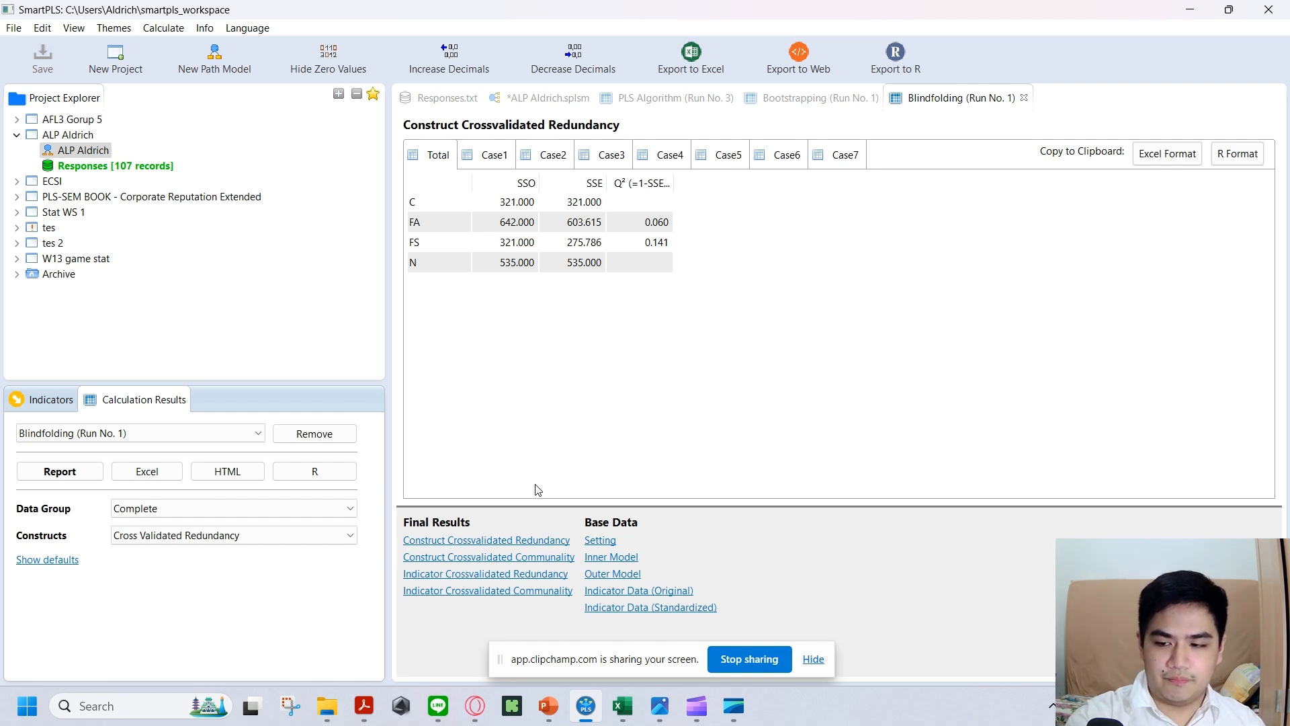
left_click(517, 540)
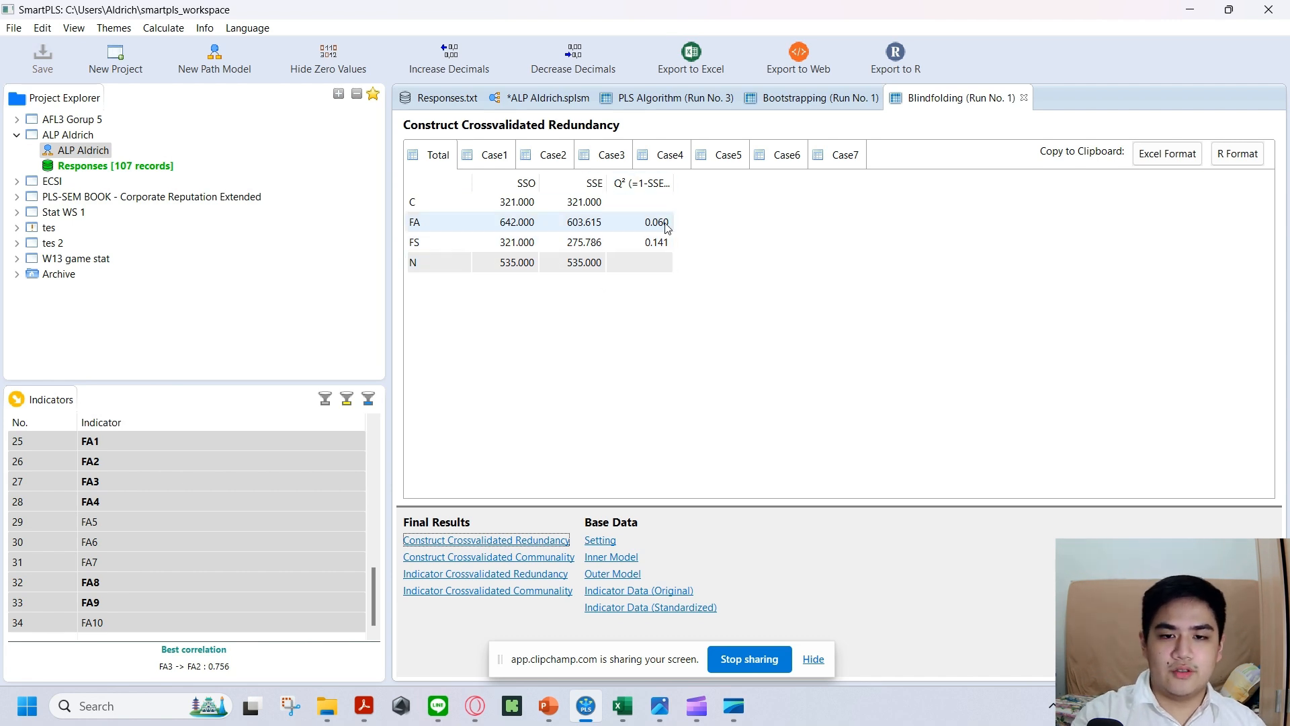
left_click_drag(674, 183, 759, 182)
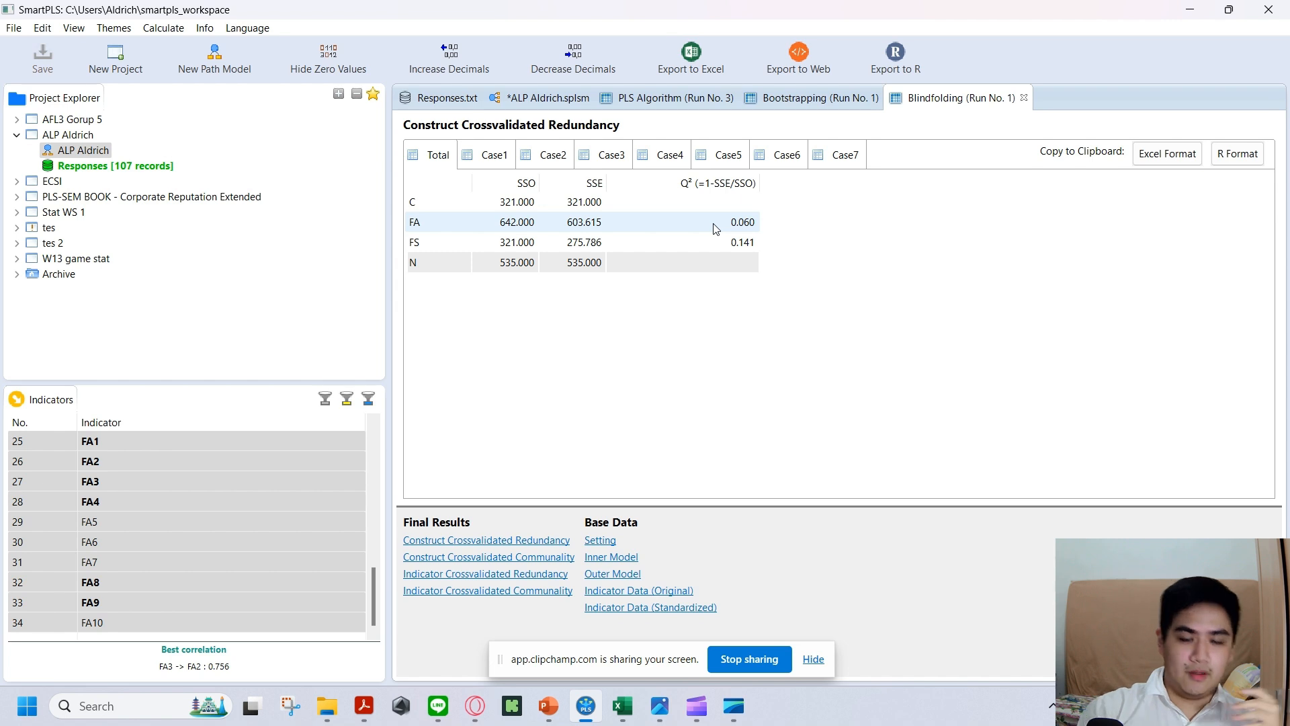
Return to the bootstrapping report and compare the direct path coefficients with the specific indirect effects through FS.
left_click(829, 108)
left_click(434, 541)
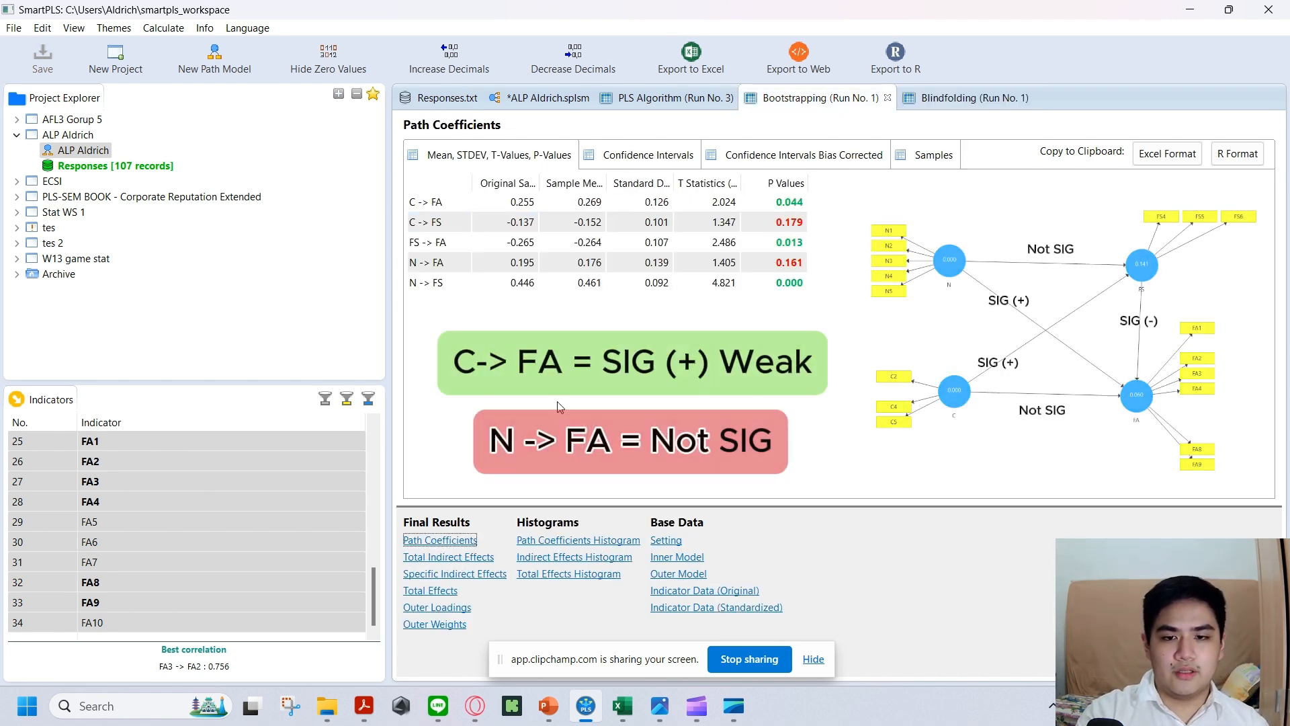
left_click(423, 196)
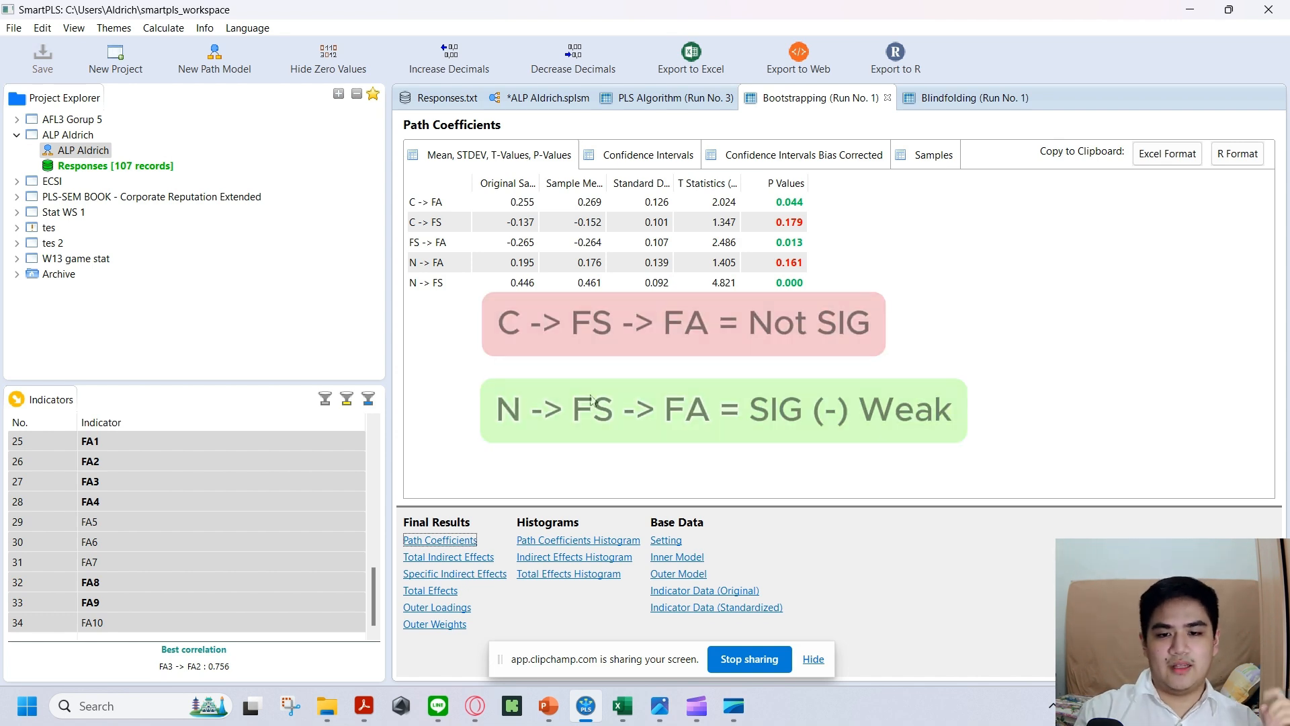
left_click(459, 558)
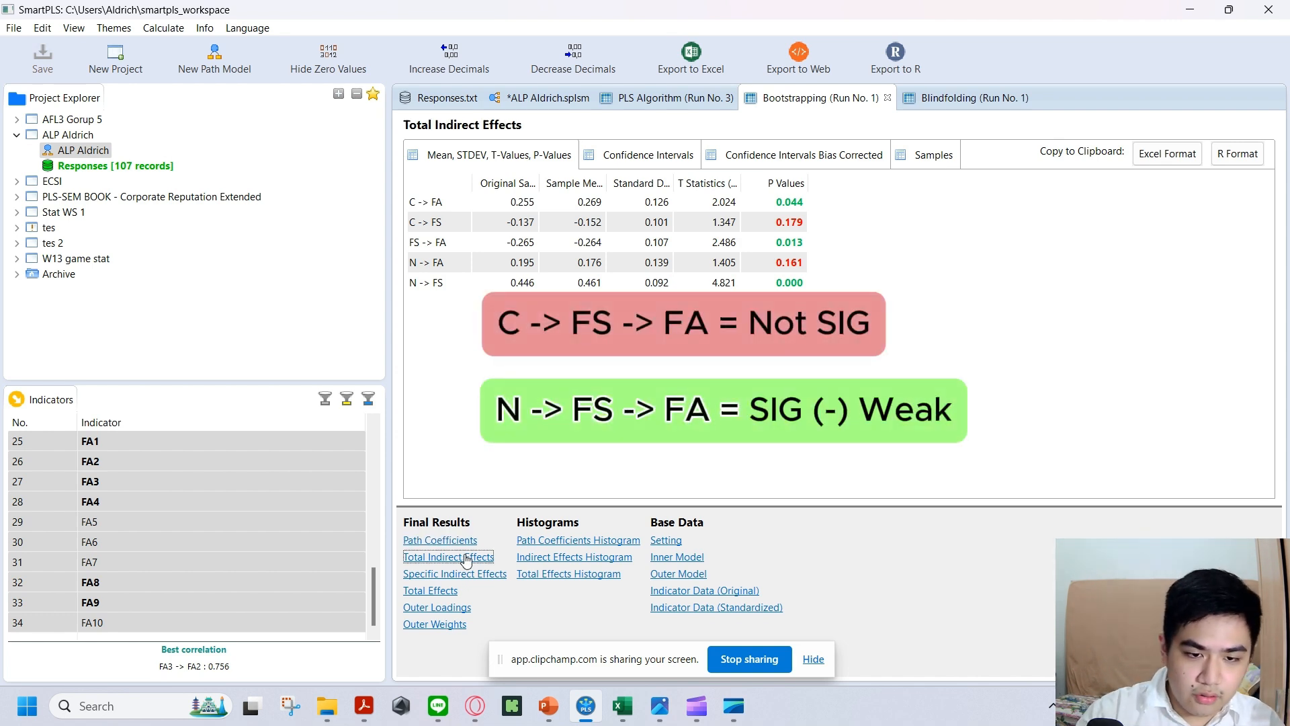
left_click(460, 574)
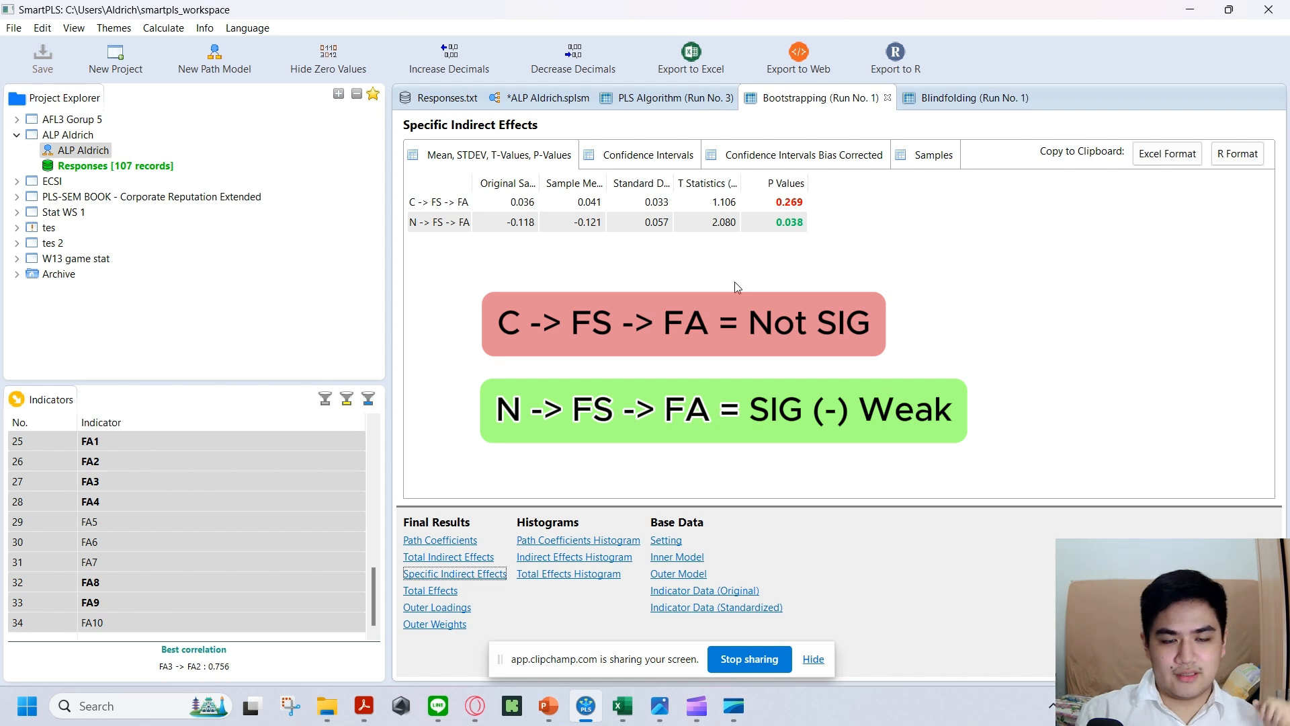